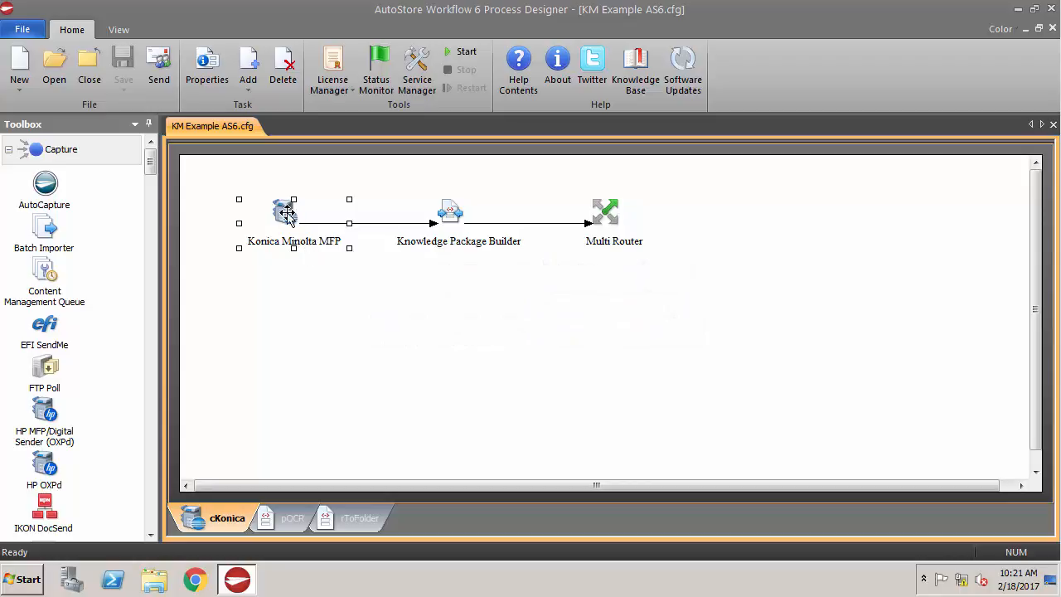
Open the snap-in script of the Konica Minolta MFP task's Send to Output form in a maximized script editor
double_click(284, 212)
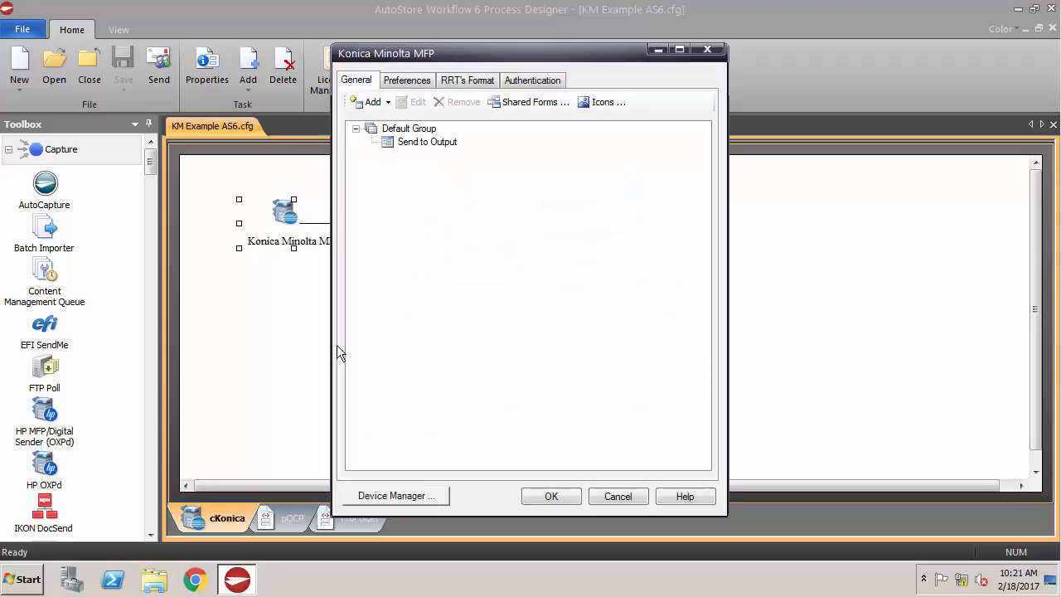
click(443, 144)
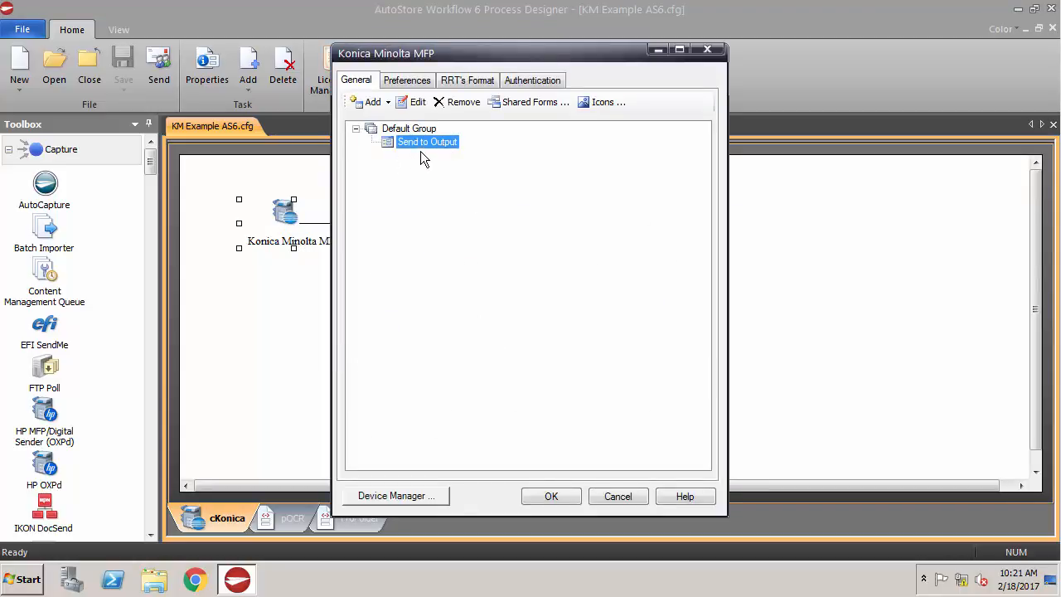
click(415, 102)
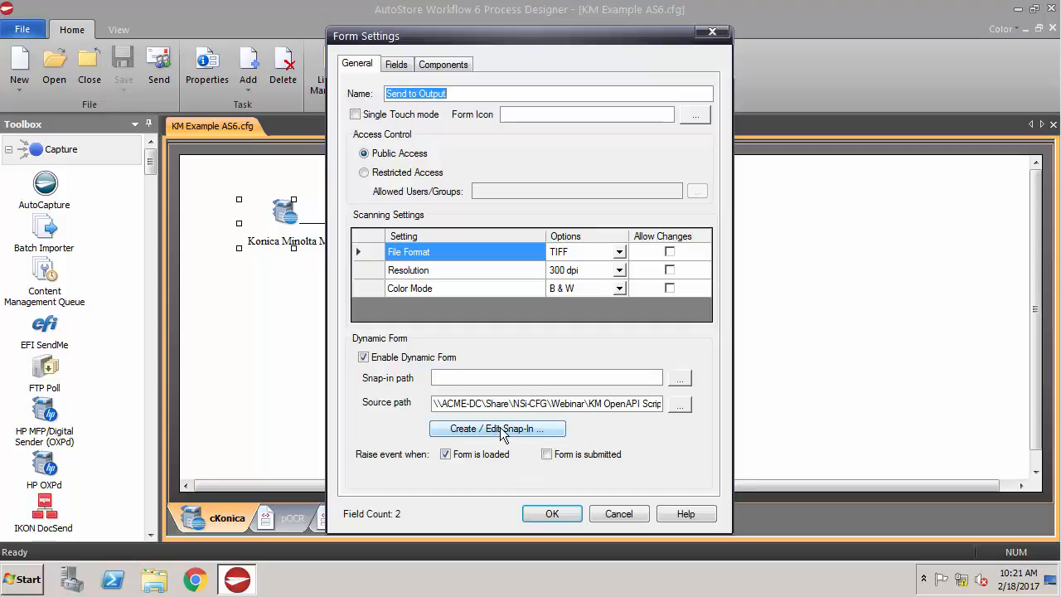
click(502, 429)
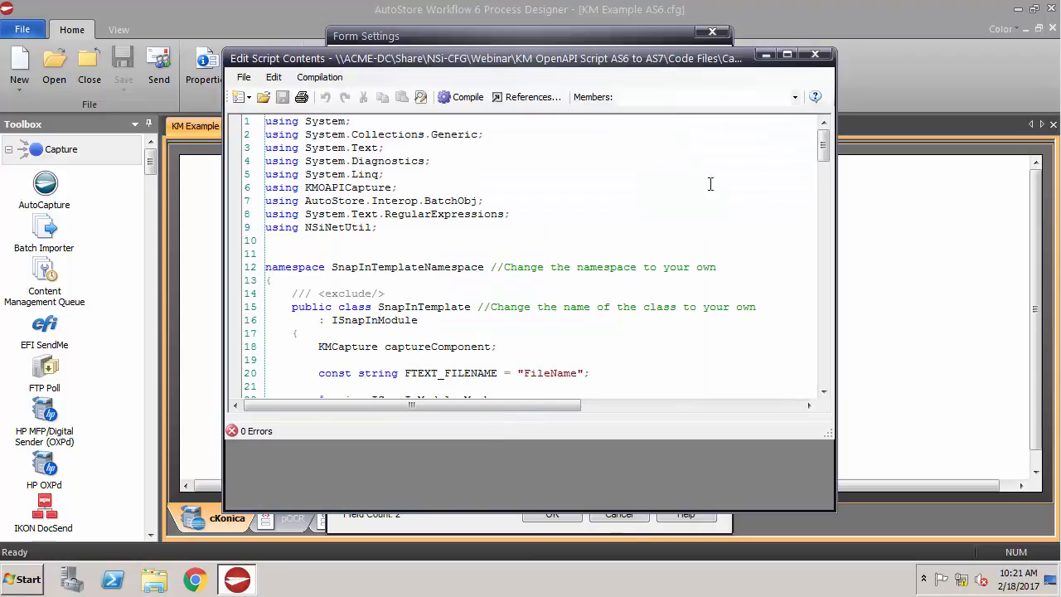
click(787, 54)
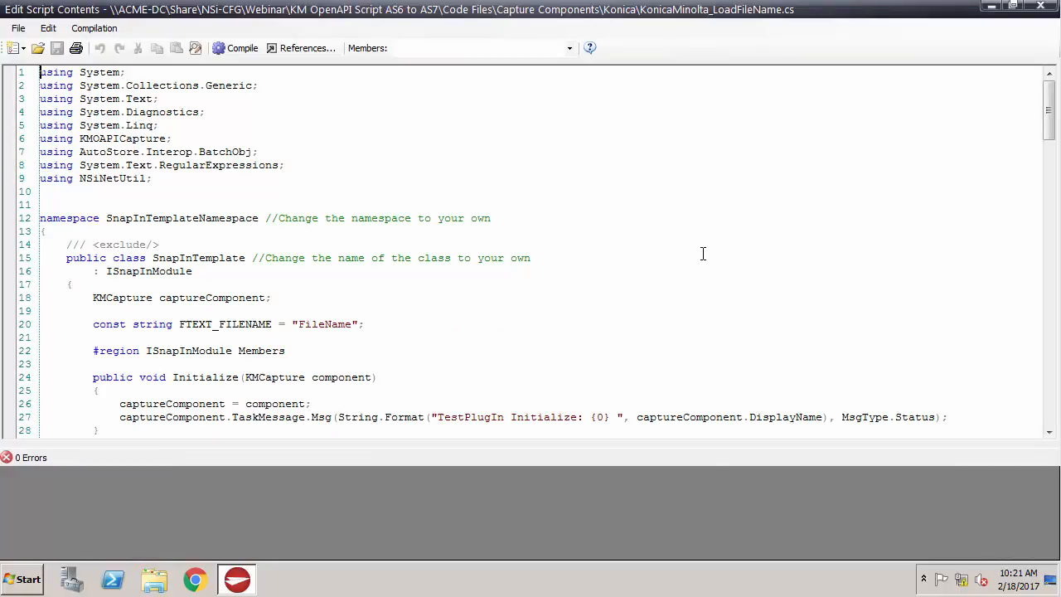
Compile the KonicaMinolta_LoadFileName.cs script, then close the editor and cancel out of the form and task settings
click(238, 52)
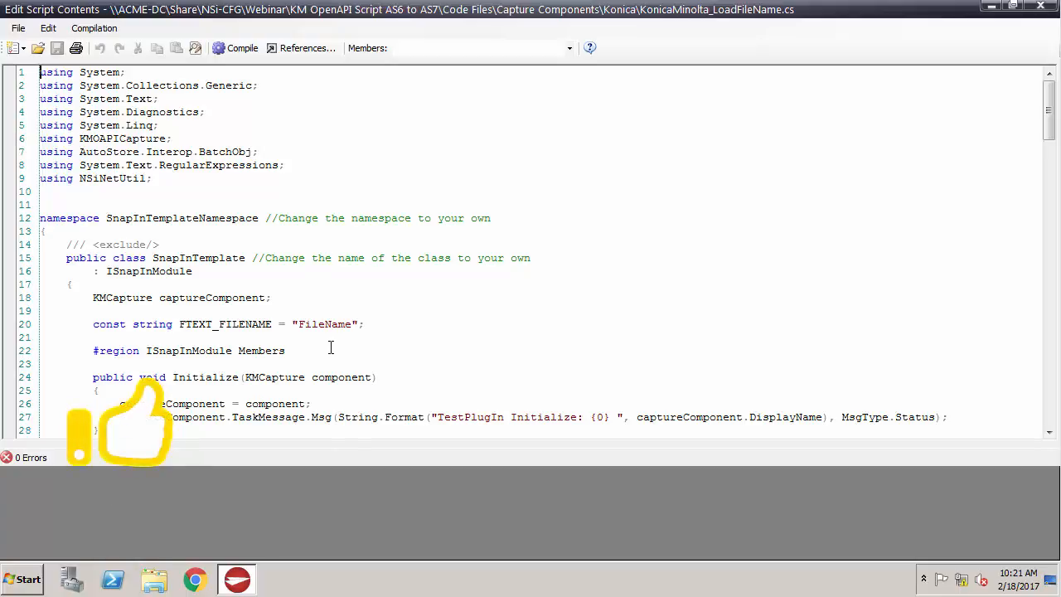
click(239, 48)
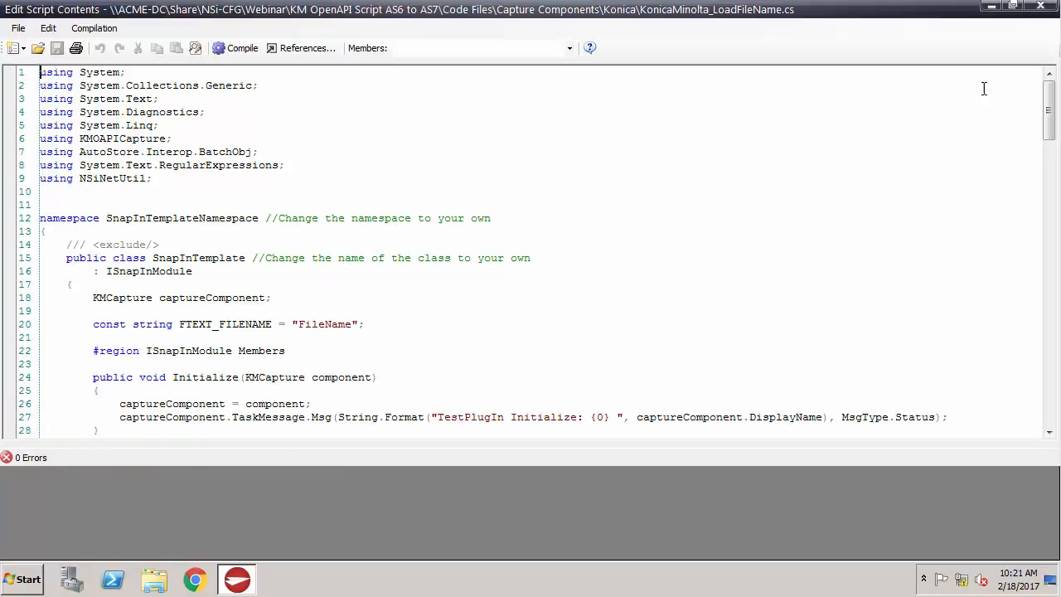
click(1041, 7)
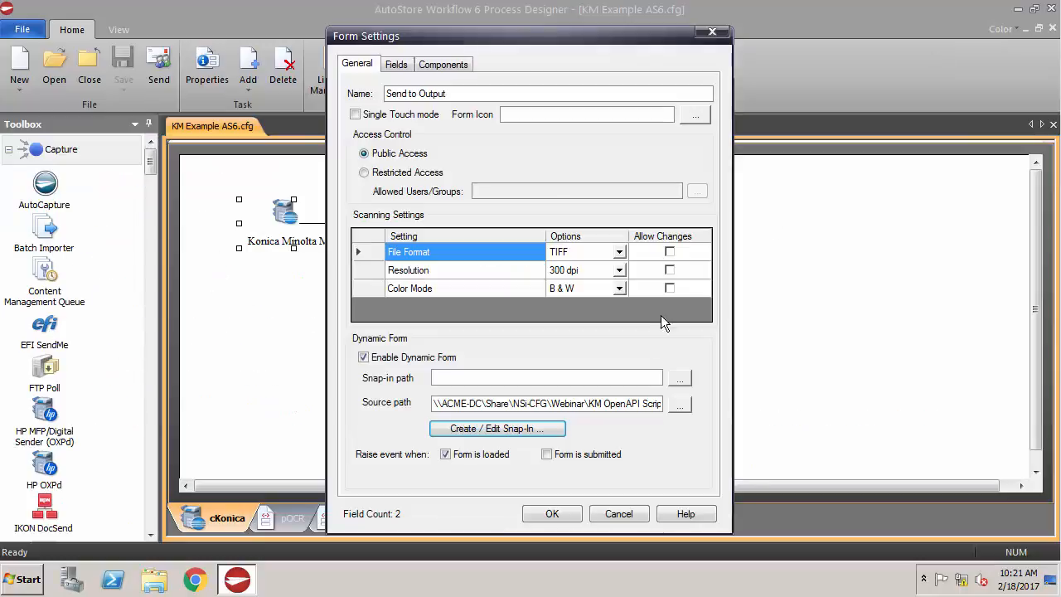
click(621, 510)
click(619, 495)
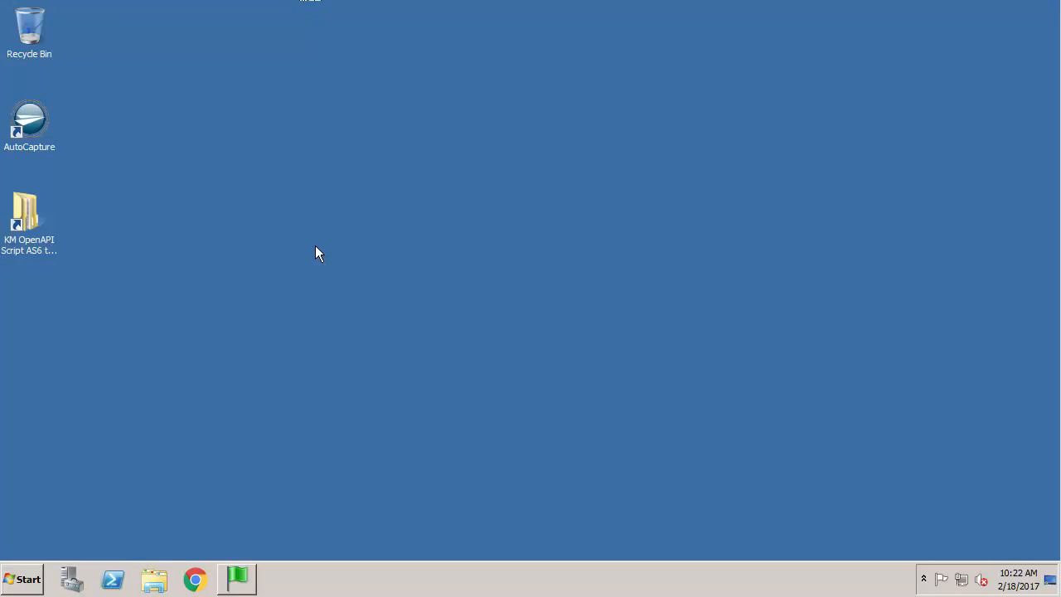
View the CFG folder inside the KM OpenAPI Script AS6 to AS7 folder, then minimize its window
double_click(30, 220)
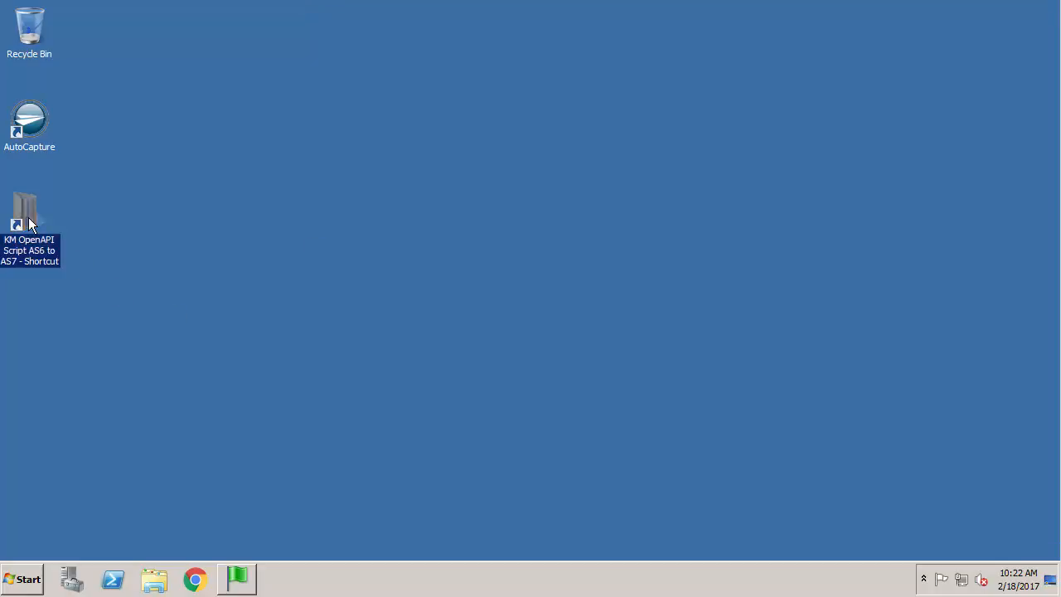
double_click(374, 149)
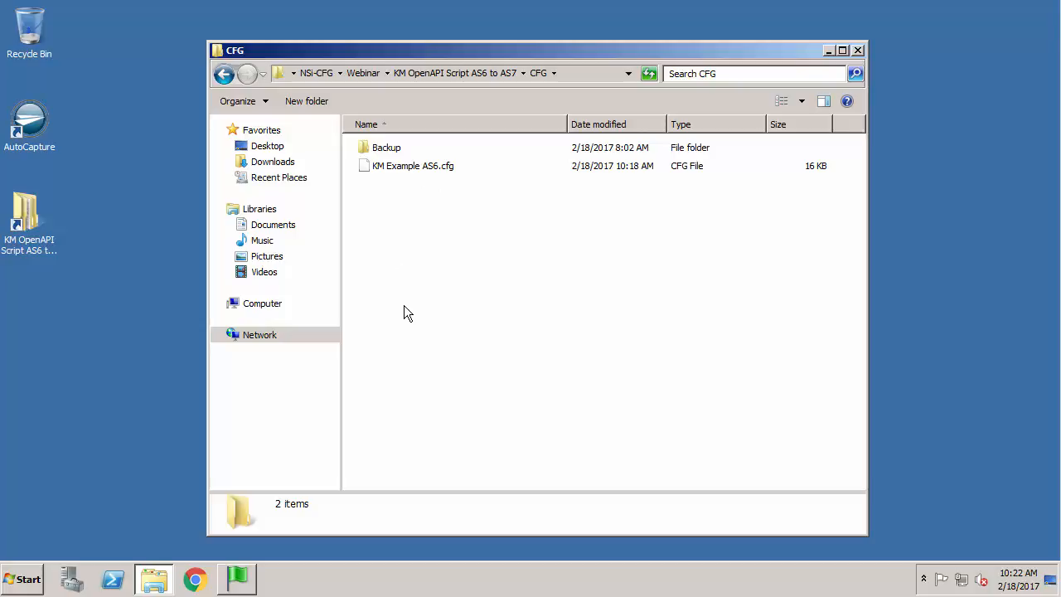
click(828, 52)
Launch AutoStore 7 Process Designer as administrator
click(20, 579)
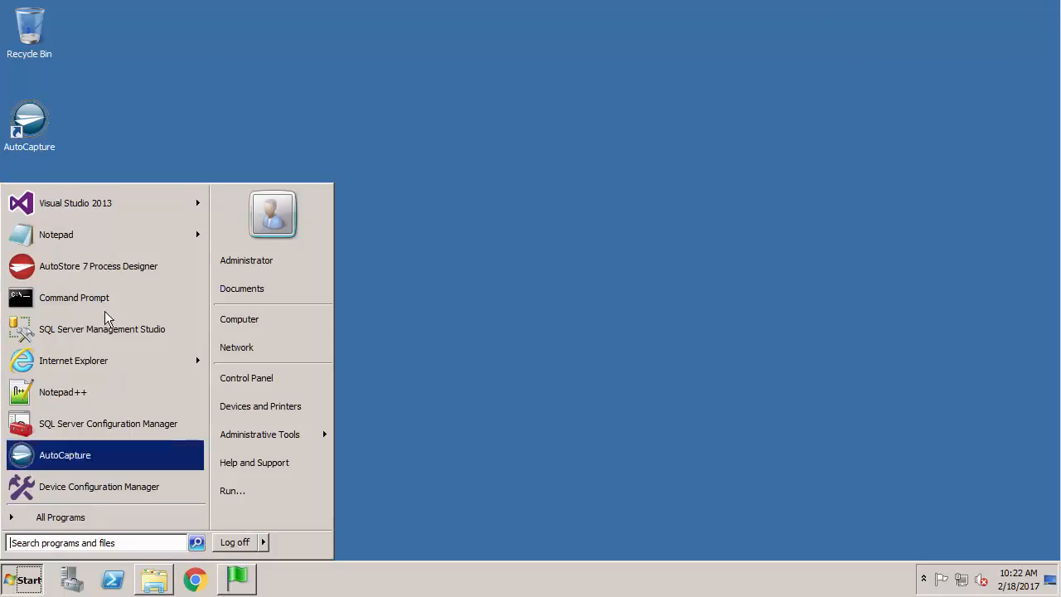
right_click(97, 269)
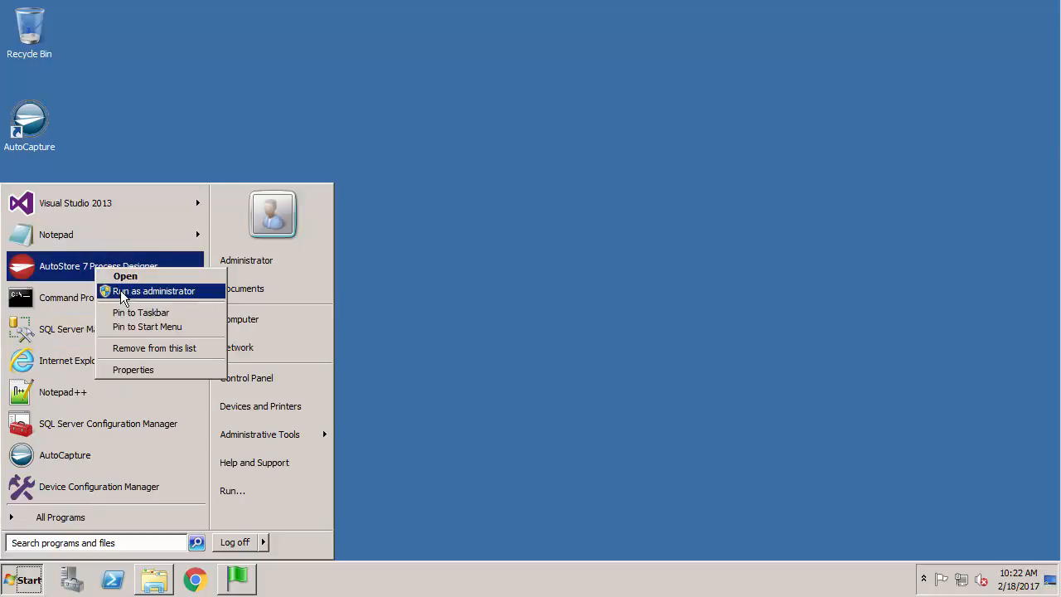
click(121, 292)
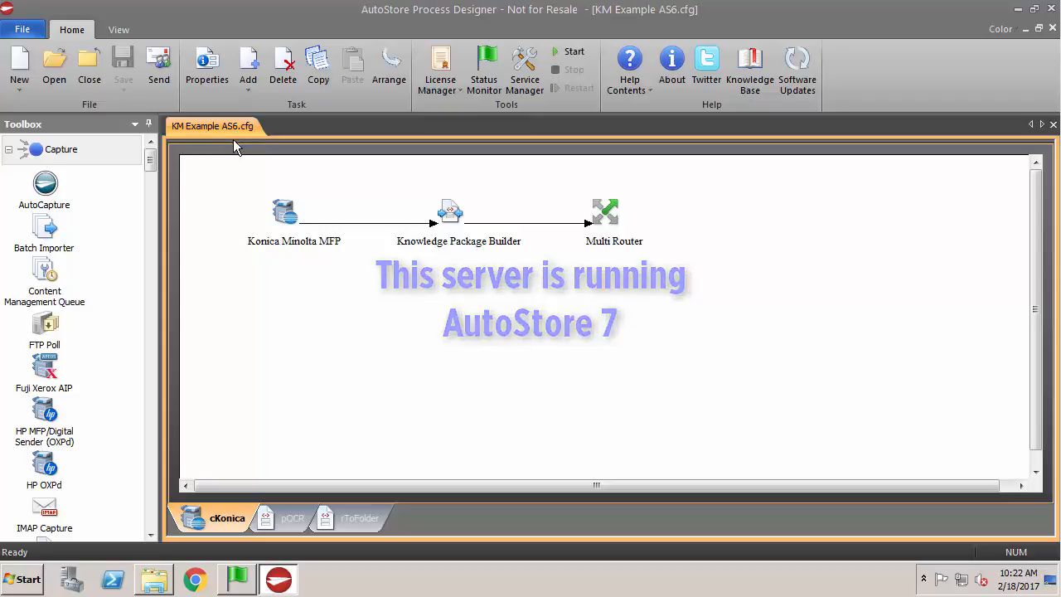
In AutoStore 7, open the Send to Output form's snap-in script from the Konica Minolta MFP task and maximize the editor
double_click(284, 214)
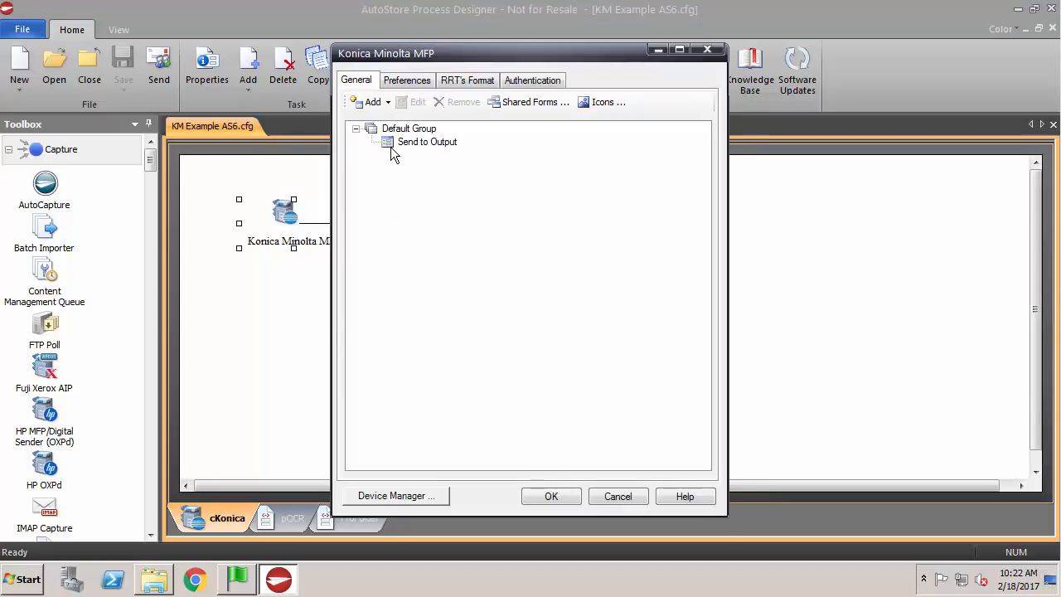
click(397, 143)
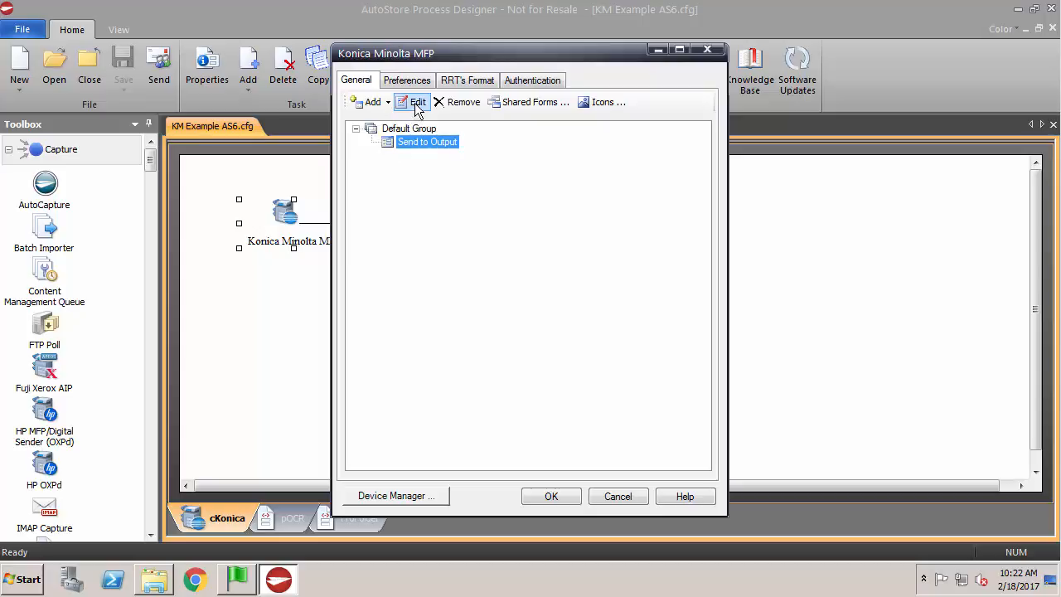
click(416, 102)
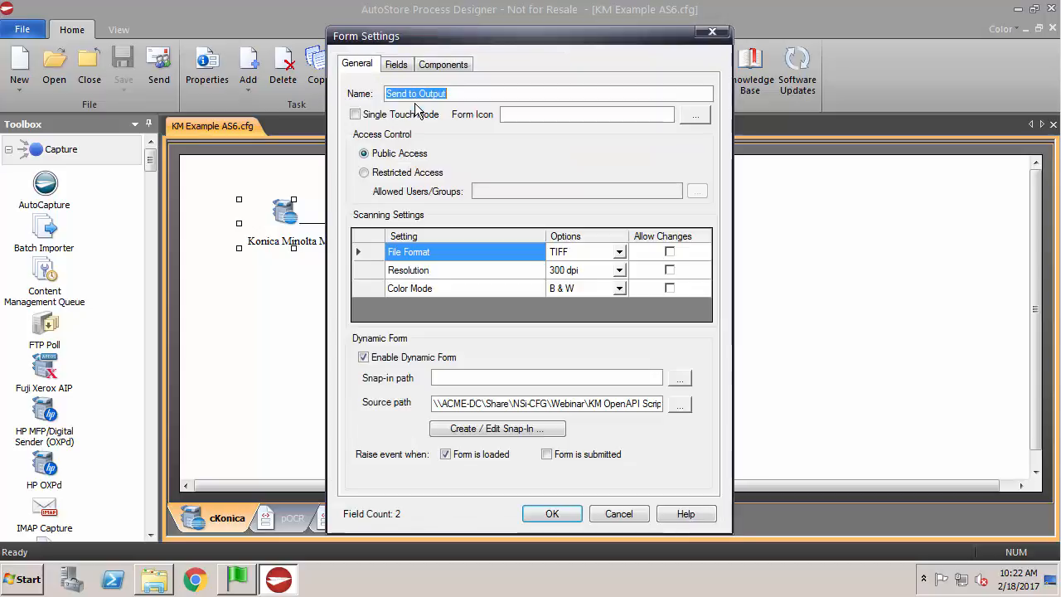
click(498, 429)
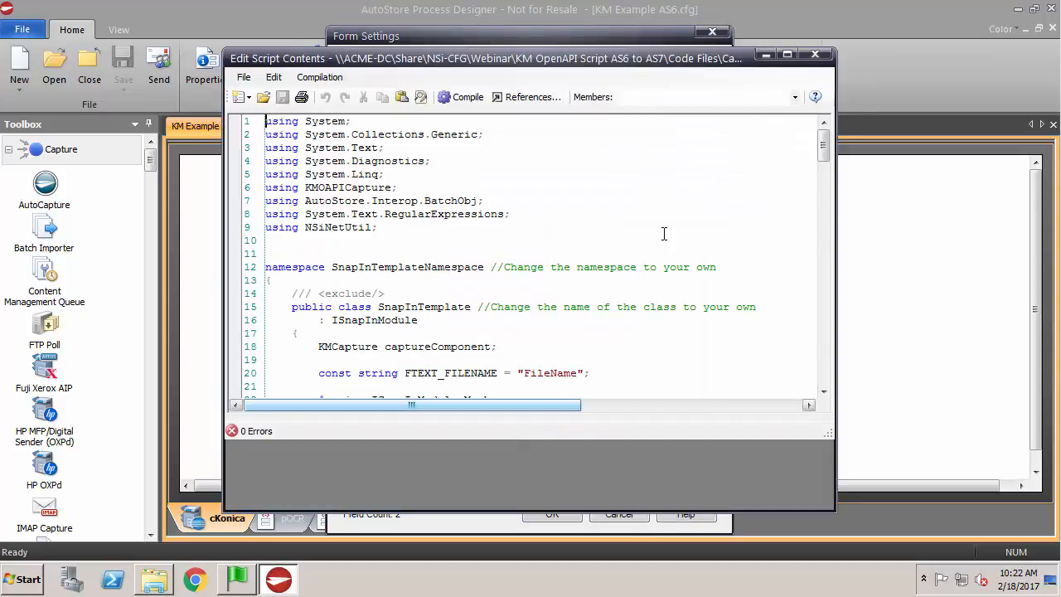
click(788, 50)
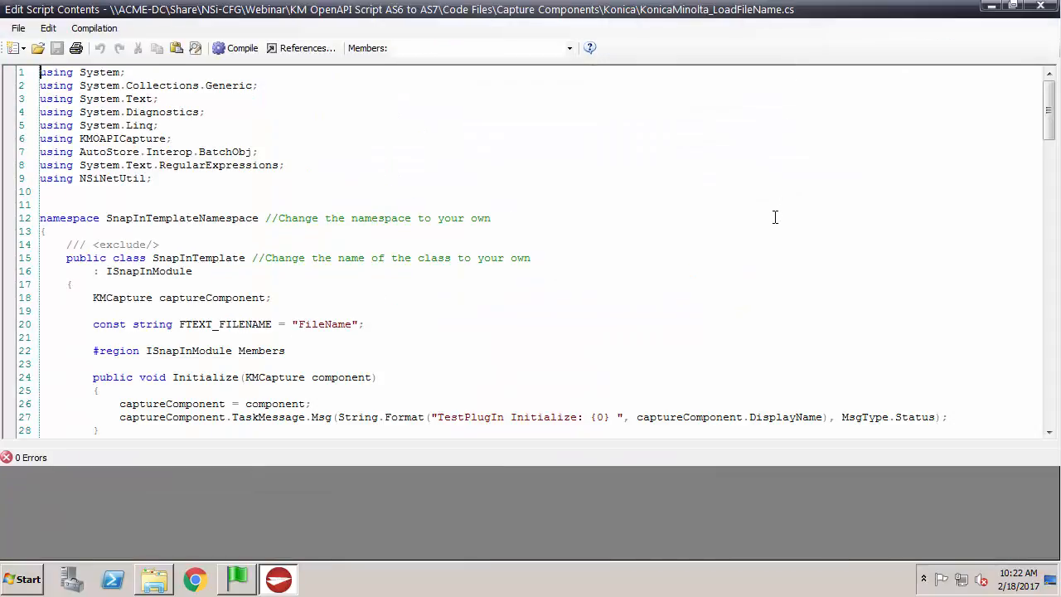
Test-compile the form's script in AutoStore 7, then close the editor and cancel the form and task settings
click(241, 48)
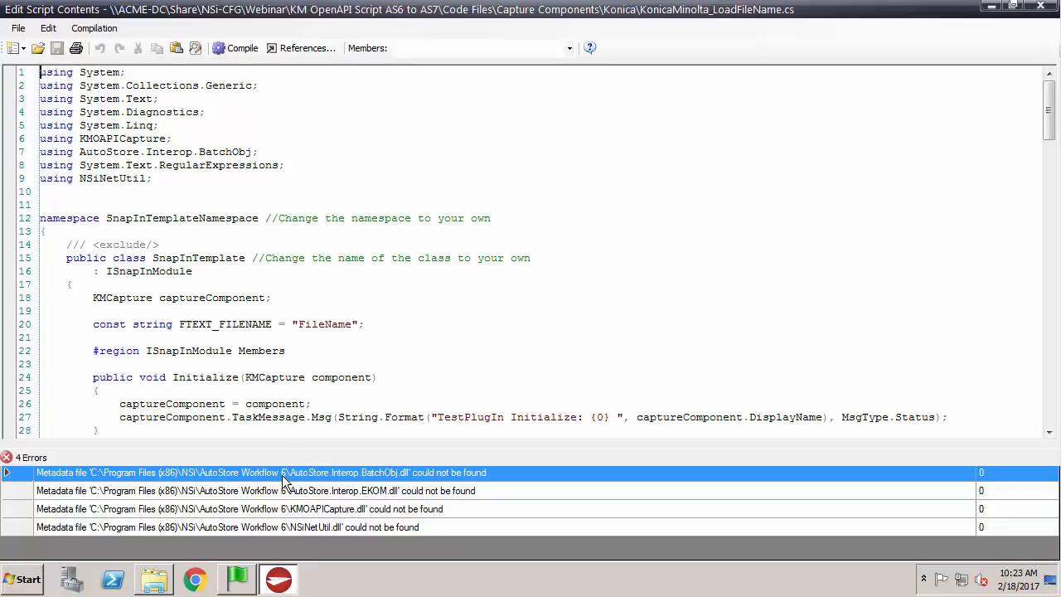
click(1040, 8)
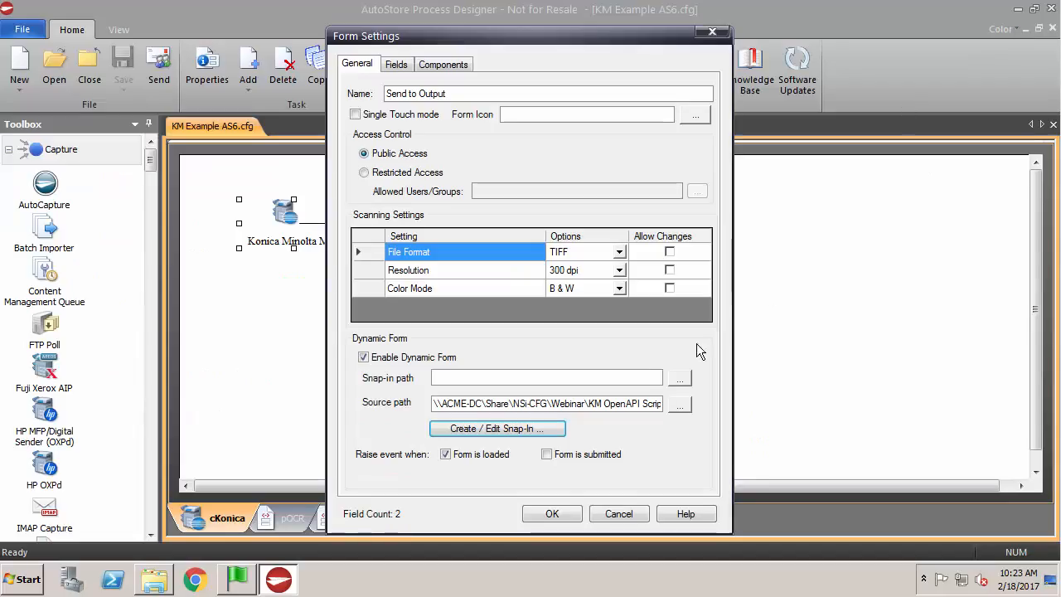
click(615, 512)
click(620, 495)
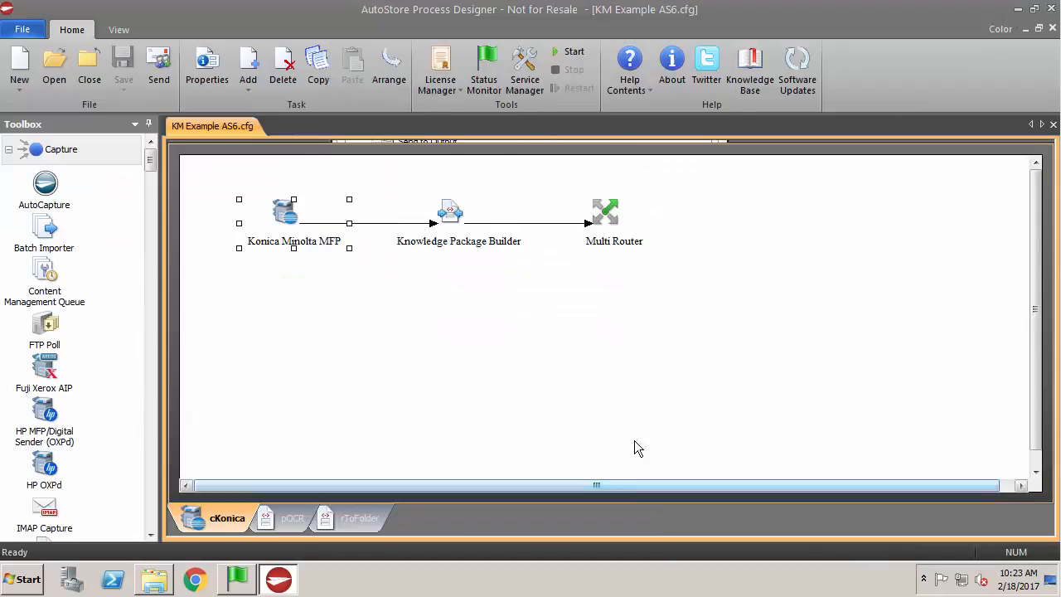
Minimize the Process Designer and open KM Example AS6.cfg from the CFG folder in Notepad++
click(1017, 8)
click(159, 578)
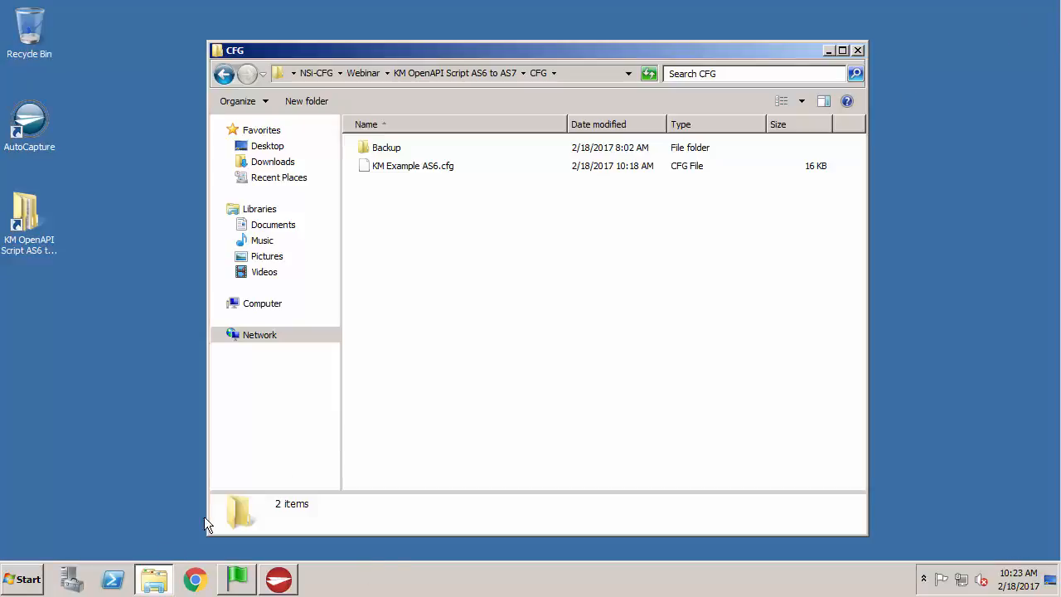
right_click(376, 171)
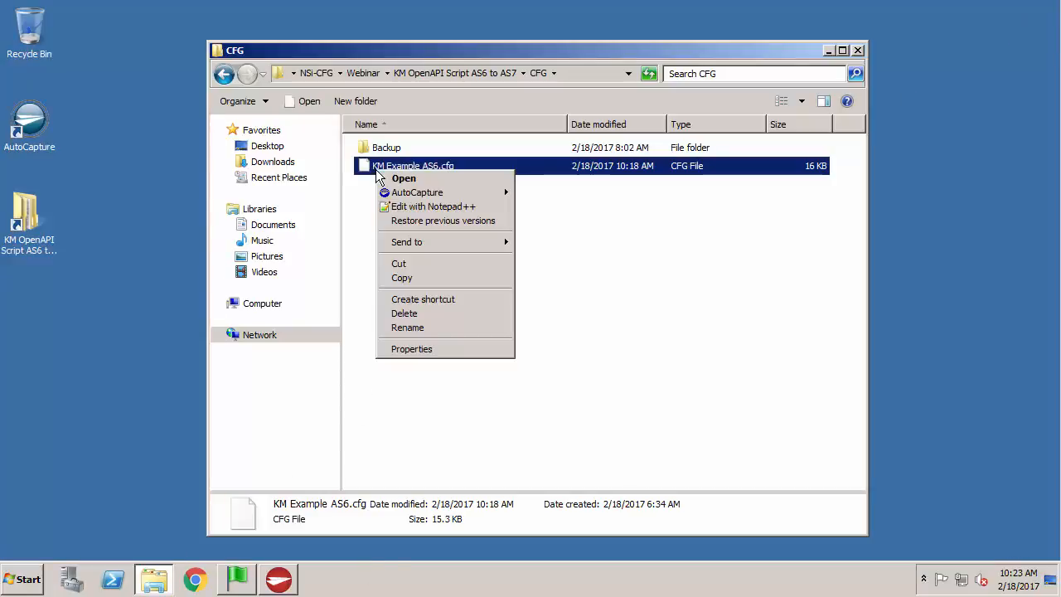
click(400, 208)
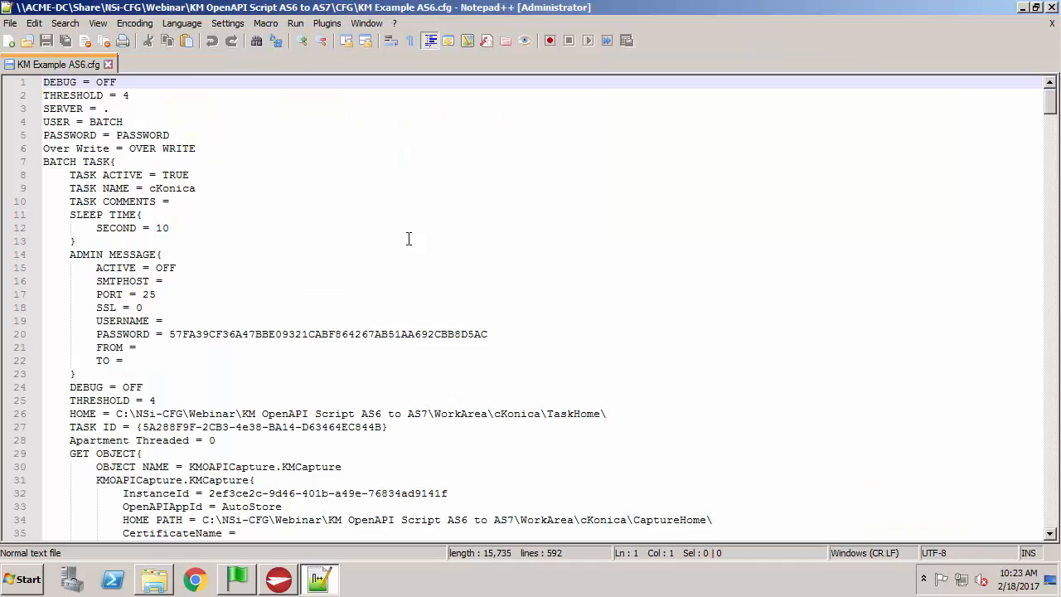
Examine the Send to Output form's Reference lines, checking the AutoStore Workflow 6 folder path and the four DLL names that use it
scroll(485, 393, down, 4)
scroll(489, 390, down, 19)
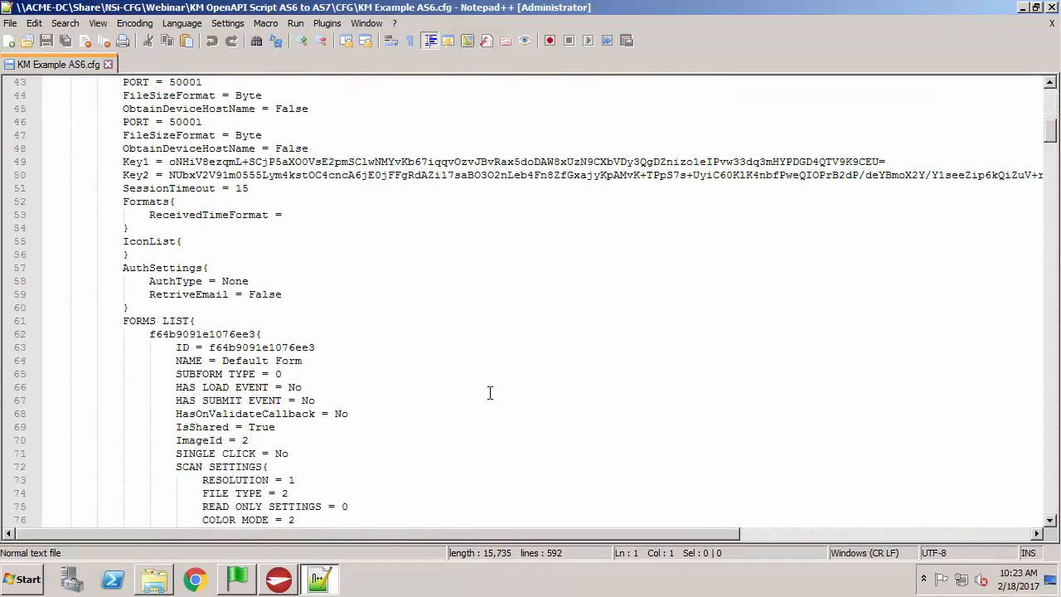
scroll(496, 387, down, 6)
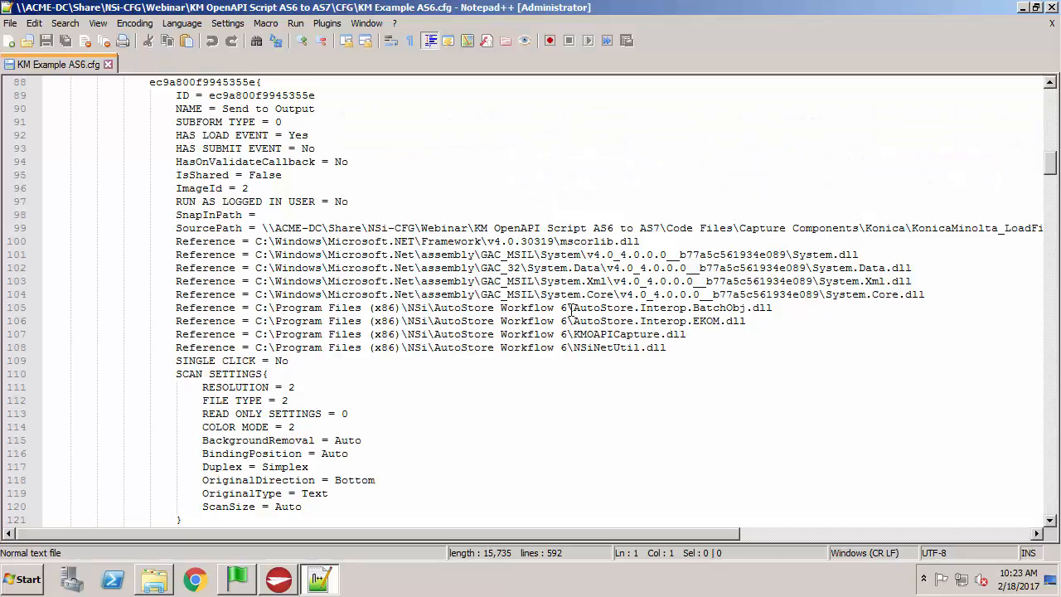
drag(567, 307, 257, 312)
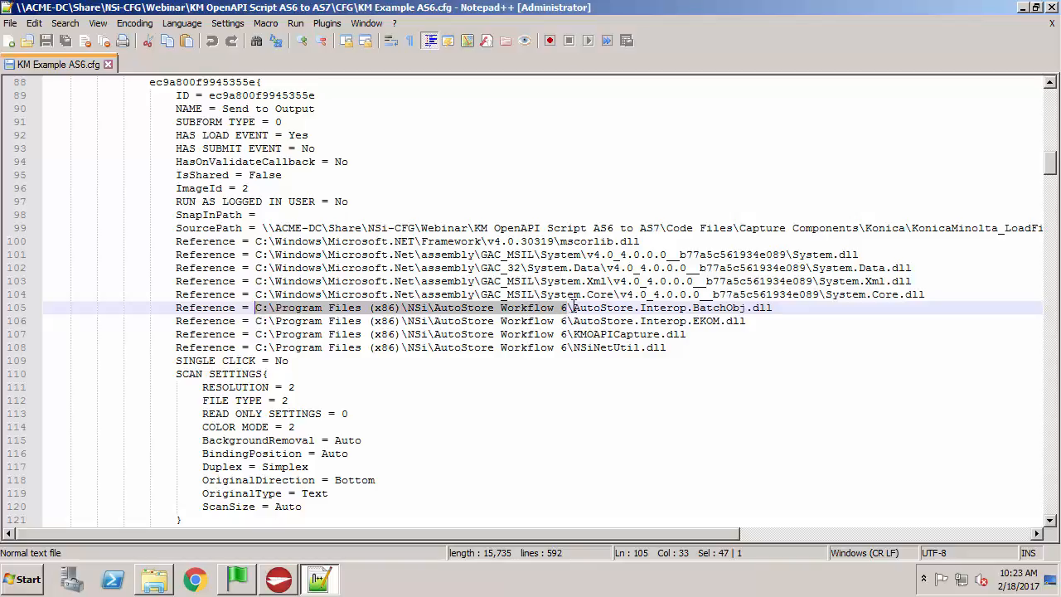
drag(572, 307, 775, 307)
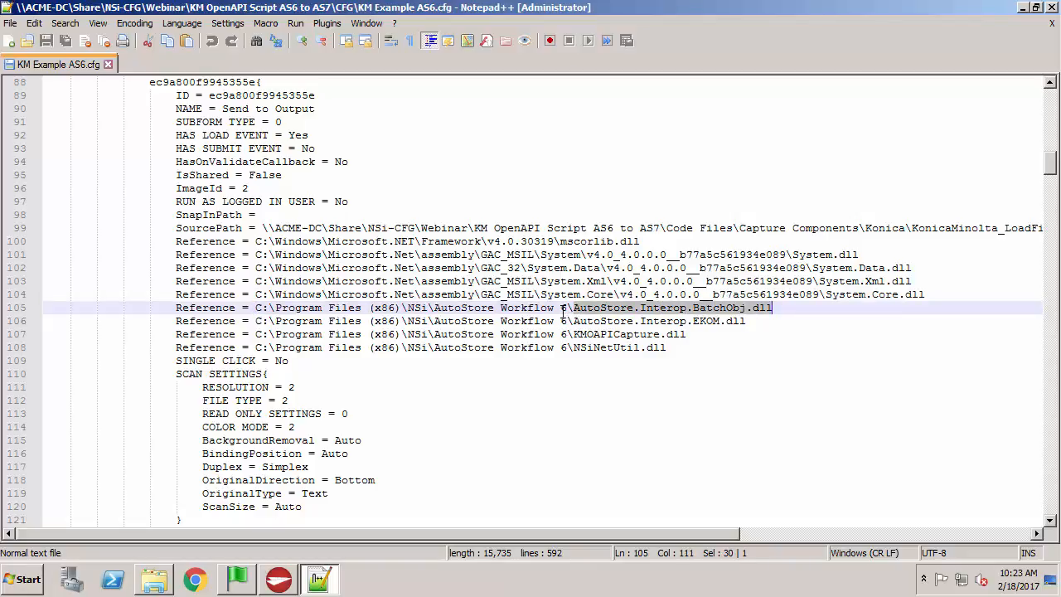
drag(573, 322, 749, 322)
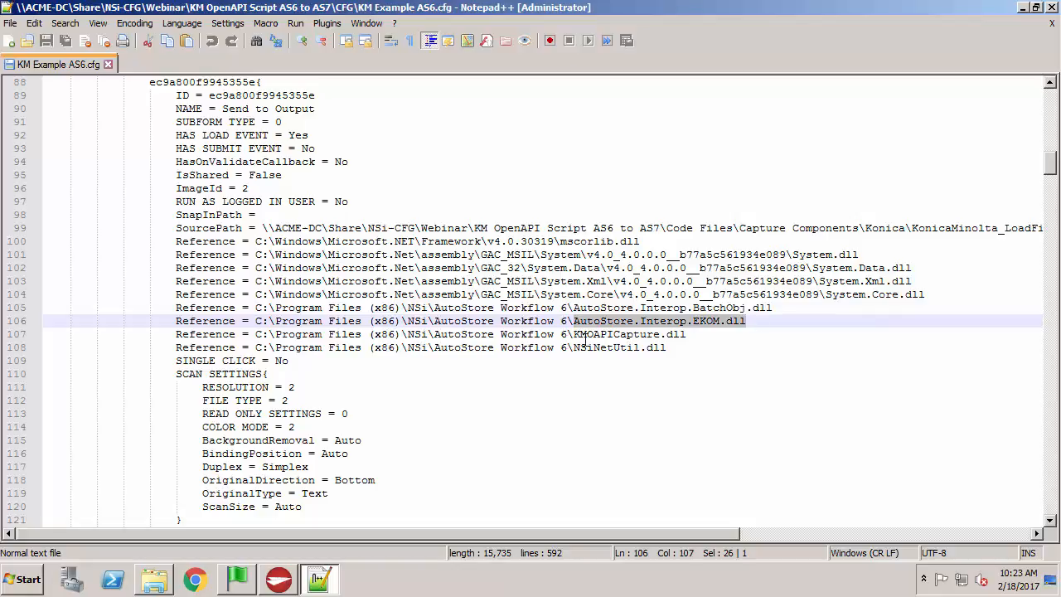
drag(573, 334, 702, 336)
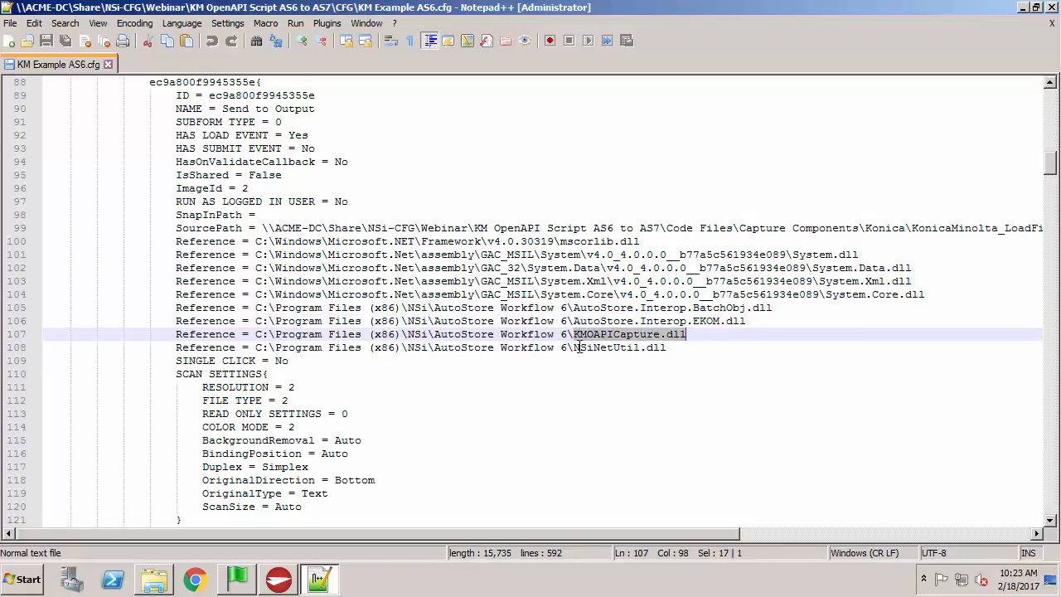
drag(579, 348, 686, 348)
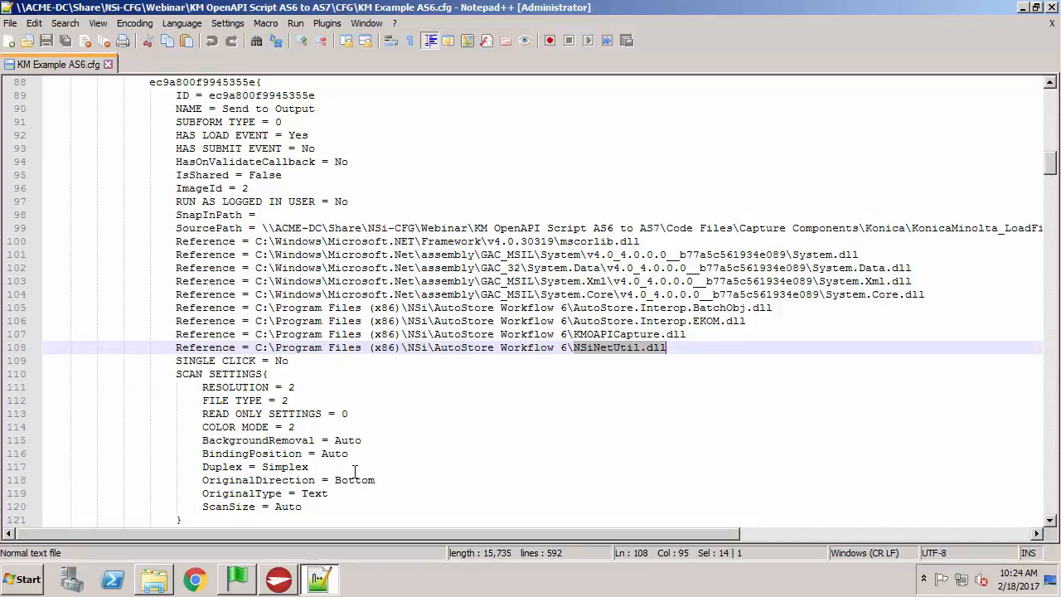
In Windows Explorer, browse to the C:\Program Files (x86)\Notable Solutions\AutoStore 7 folder
click(157, 577)
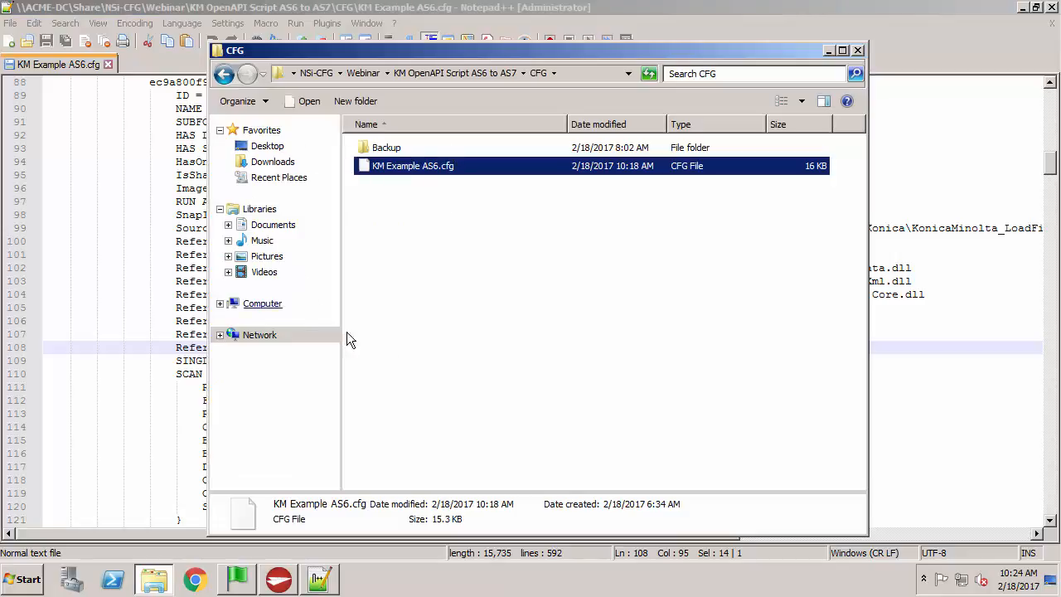
click(264, 305)
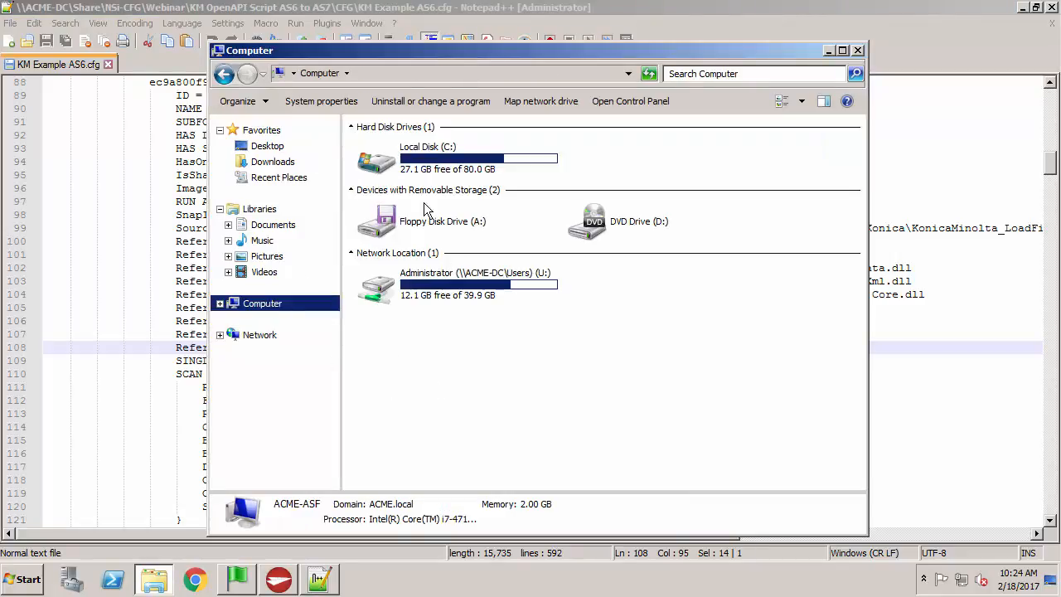
double_click(388, 170)
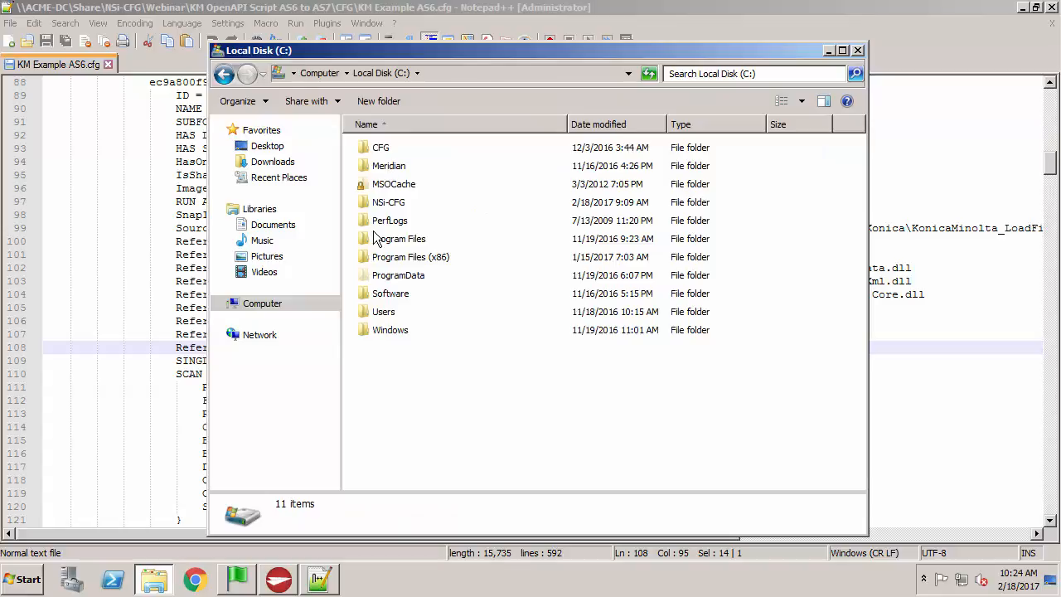
double_click(365, 259)
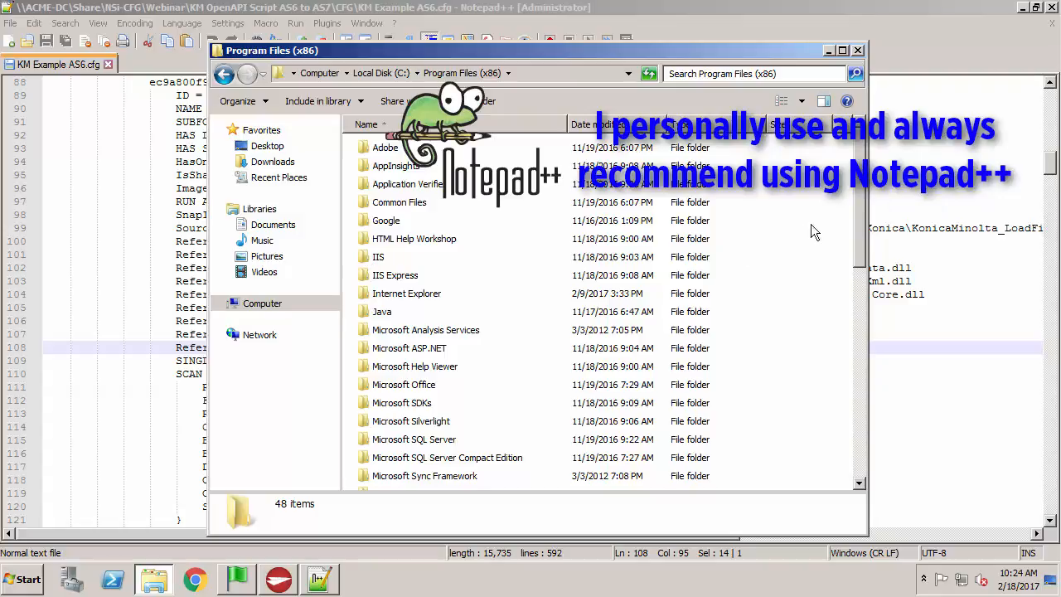
drag(859, 225, 855, 373)
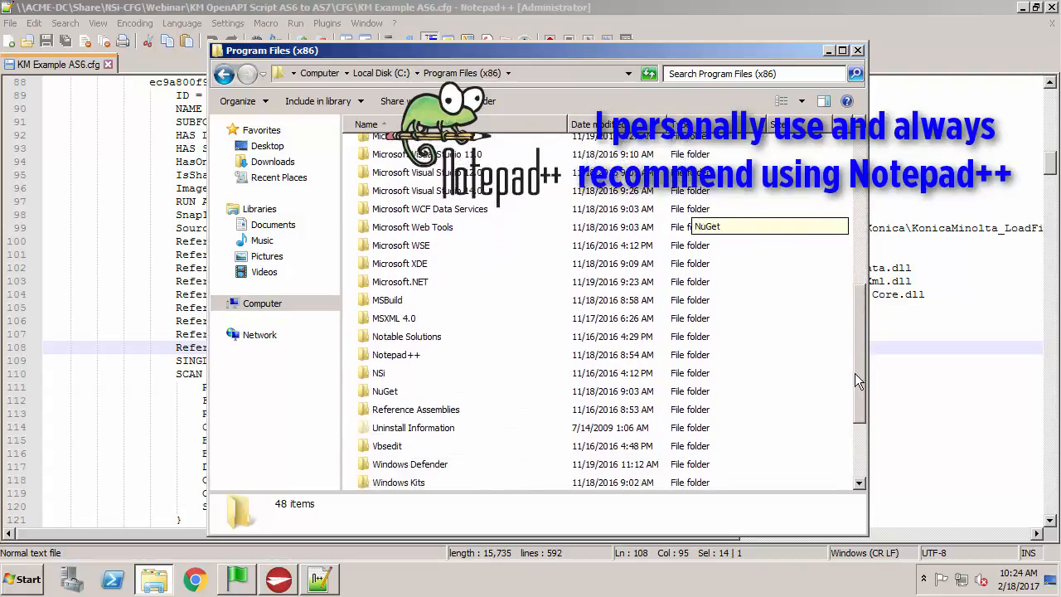
double_click(375, 333)
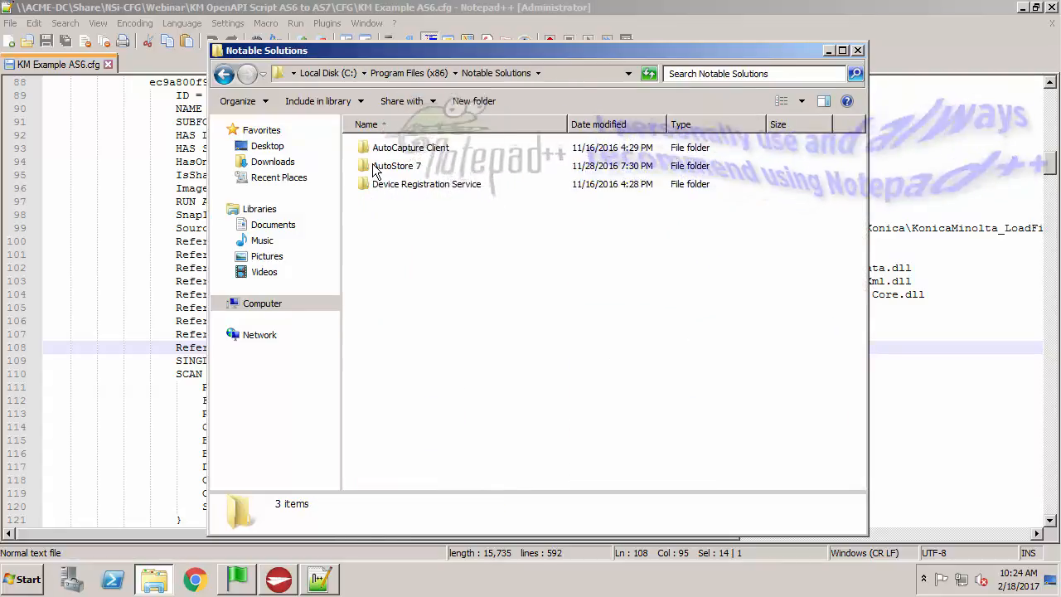
double_click(391, 165)
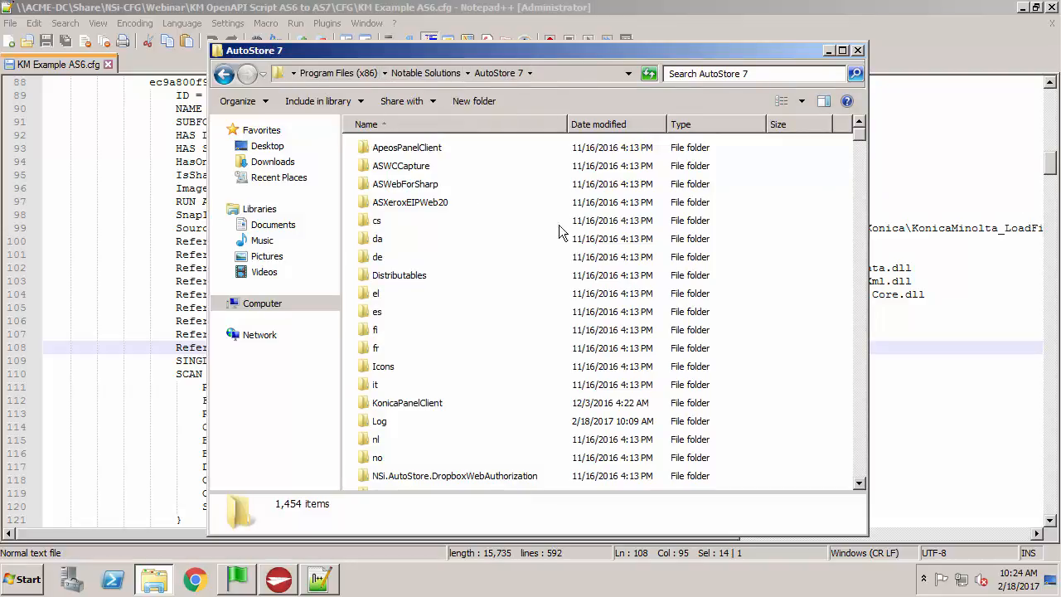
Locate AutoStore.Interop.BatchObj.dll in the AutoStore 7 folder and select it
click(859, 238)
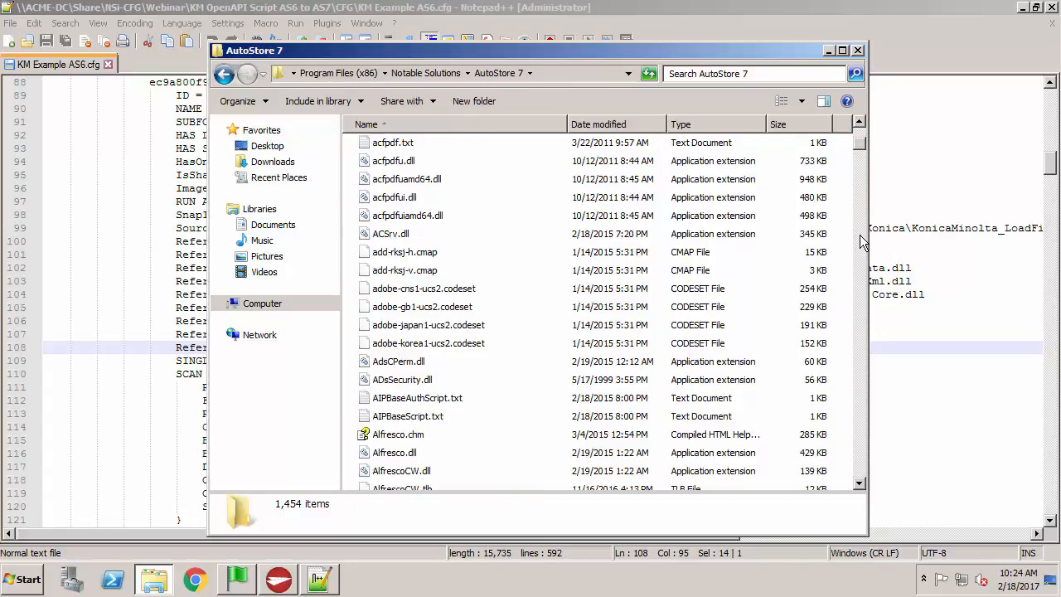
click(860, 238)
click(860, 238)
click(860, 237)
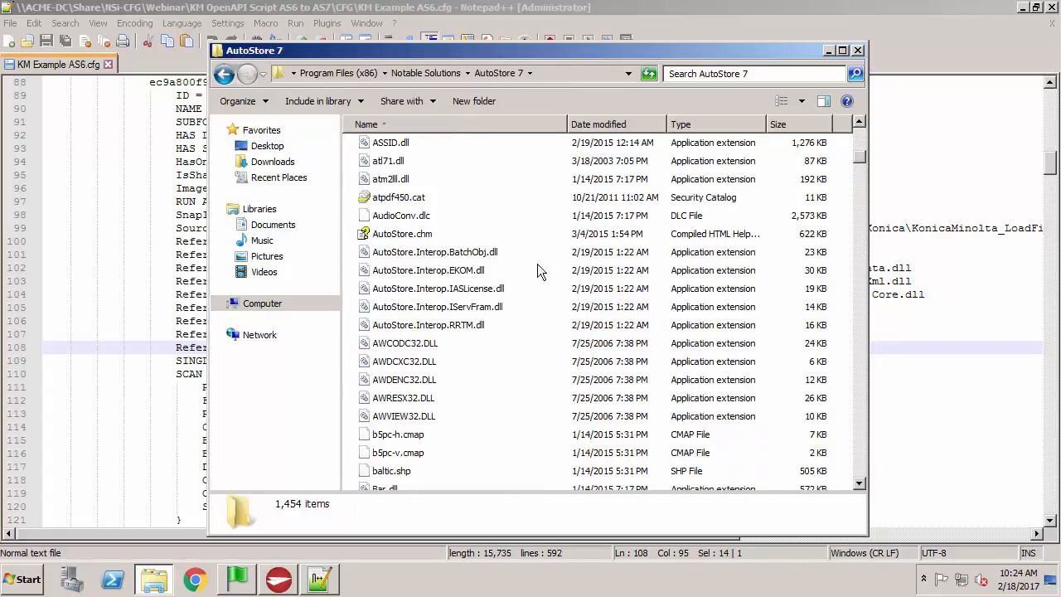
click(373, 253)
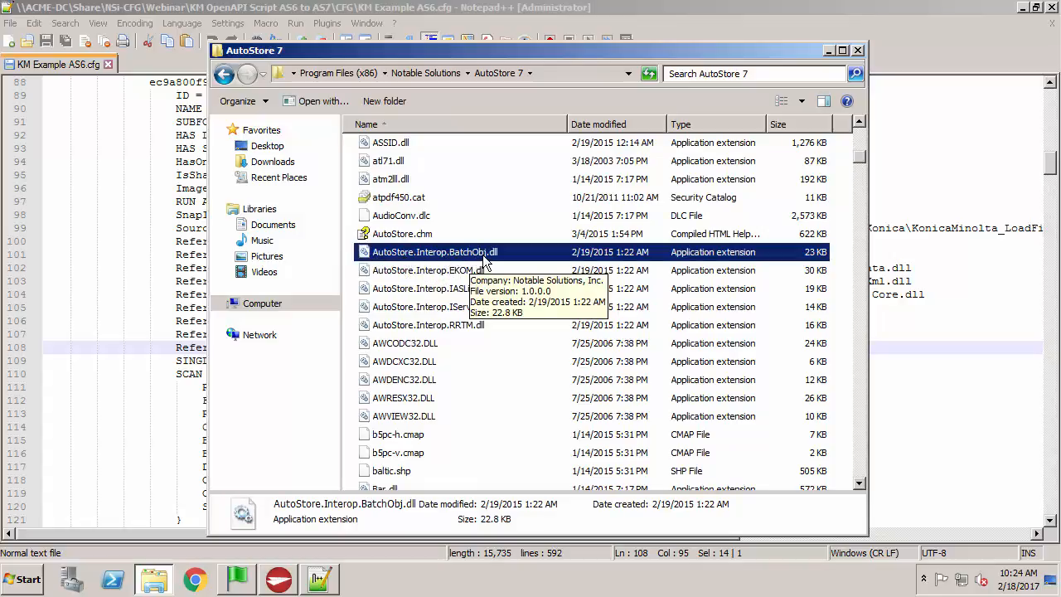
Copy the AutoStore 7 folder's full path, then minimize the Explorer window to return to the configuration file
click(548, 74)
right_click(417, 71)
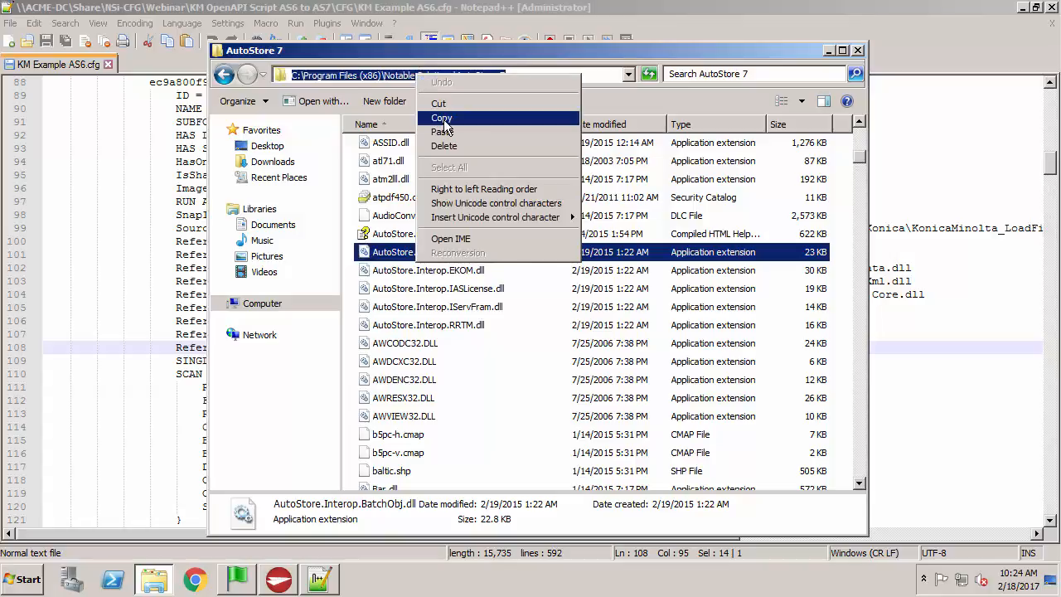
click(443, 120)
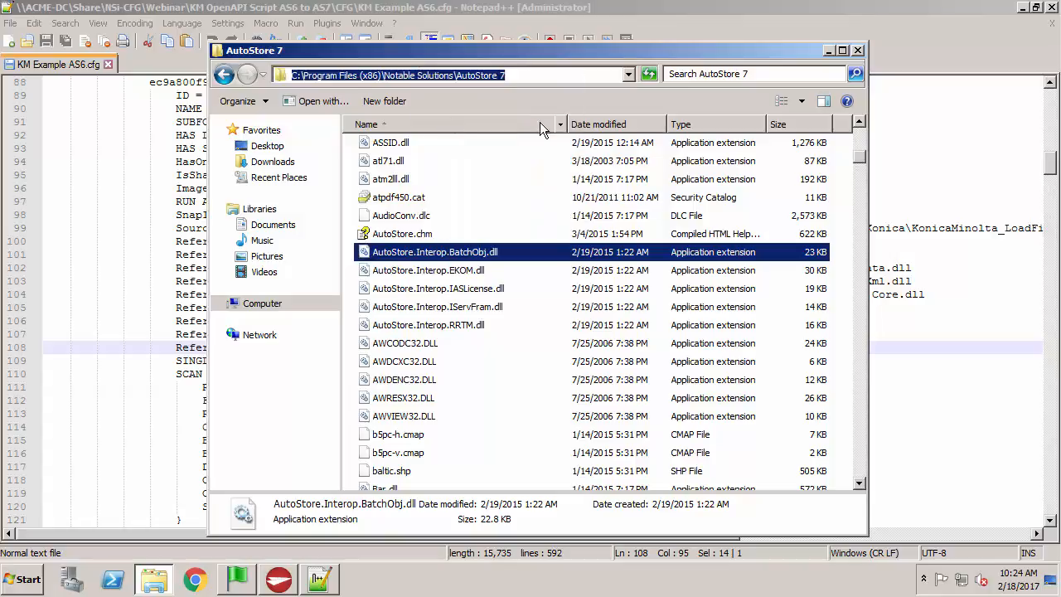
click(827, 50)
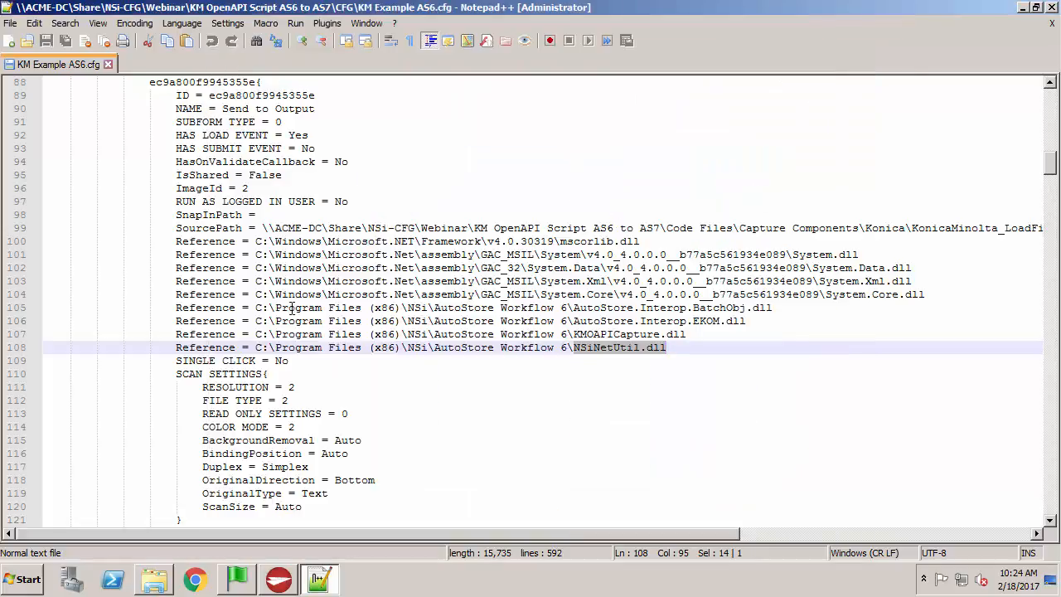
Replace the folder path with C:\Program Files (x86)\Notable Solutions\AutoStore 7 in the Reference lines for AutoStore.Interop.BatchObj.dll and AutoStore.Interop.EKOM.dll
drag(402, 325, 556, 319)
right_click(553, 312)
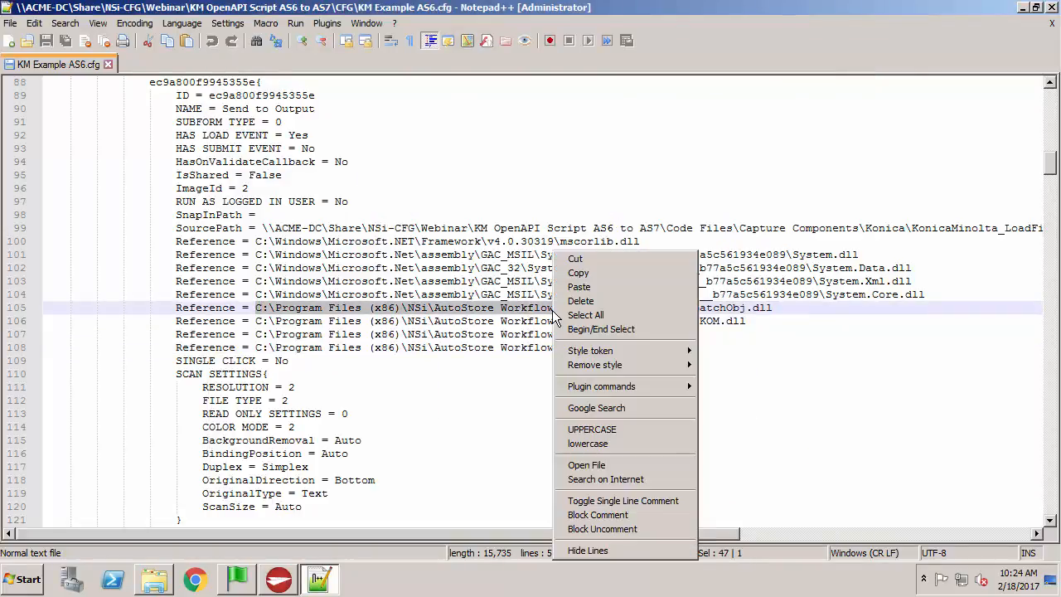
click(590, 286)
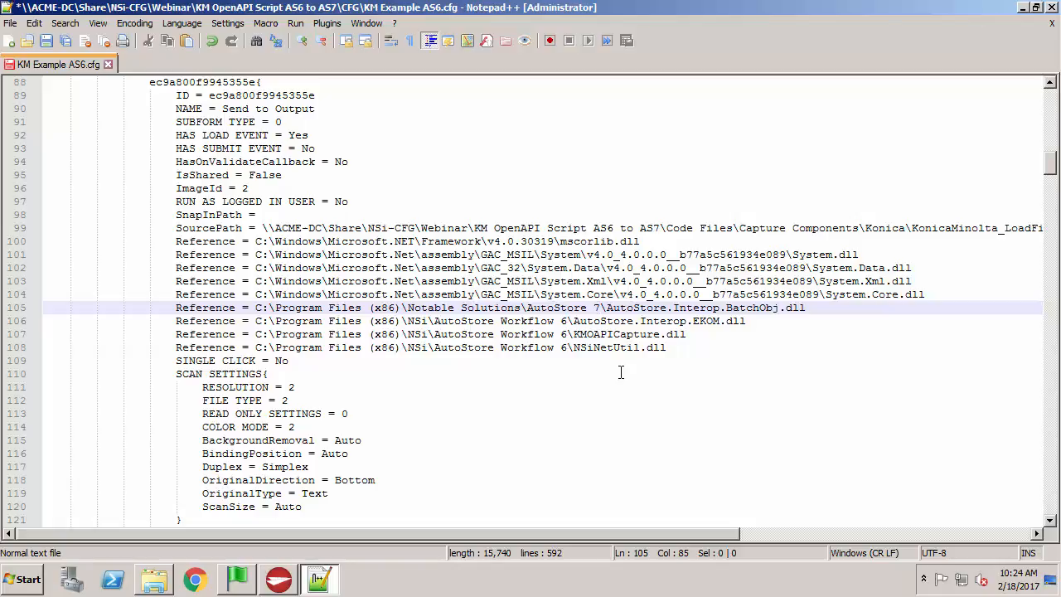
drag(255, 322, 567, 321)
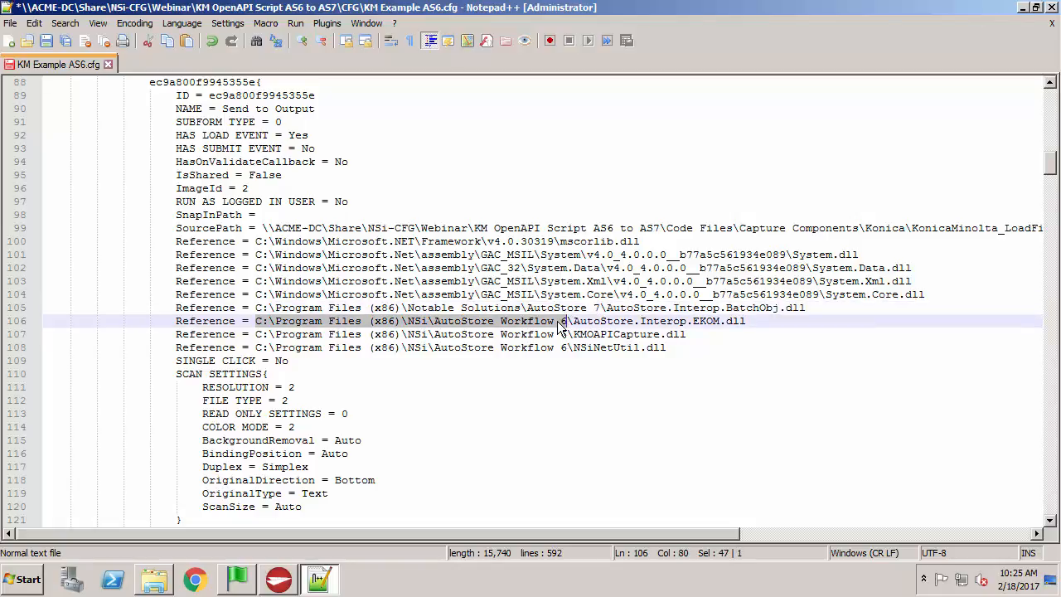
right_click(567, 321)
click(603, 48)
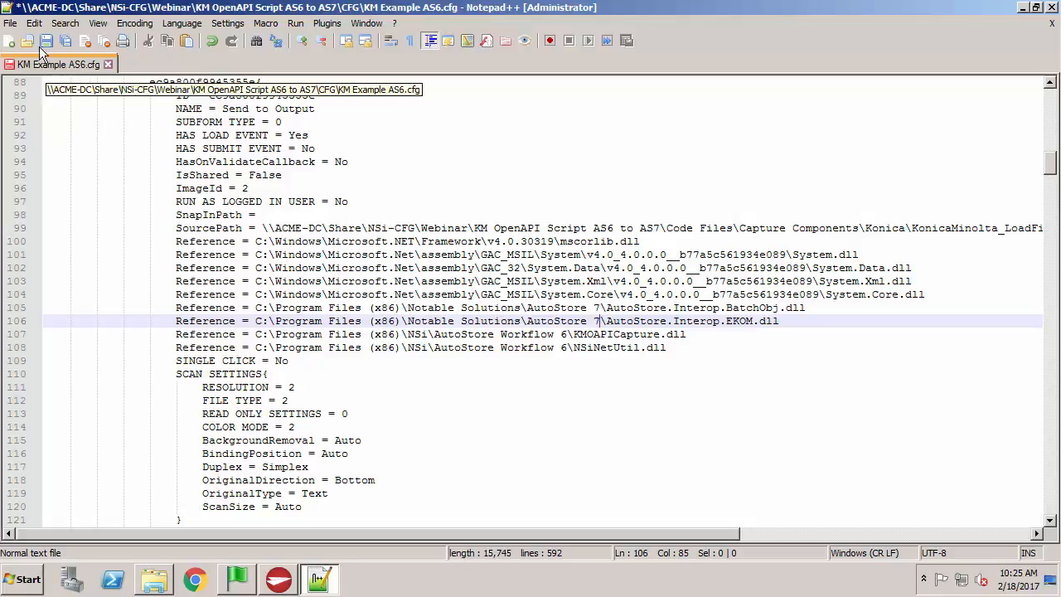
Save the edited configuration as KM Example AS7.cfg in the CFG folder and close Notepad++
click(12, 23)
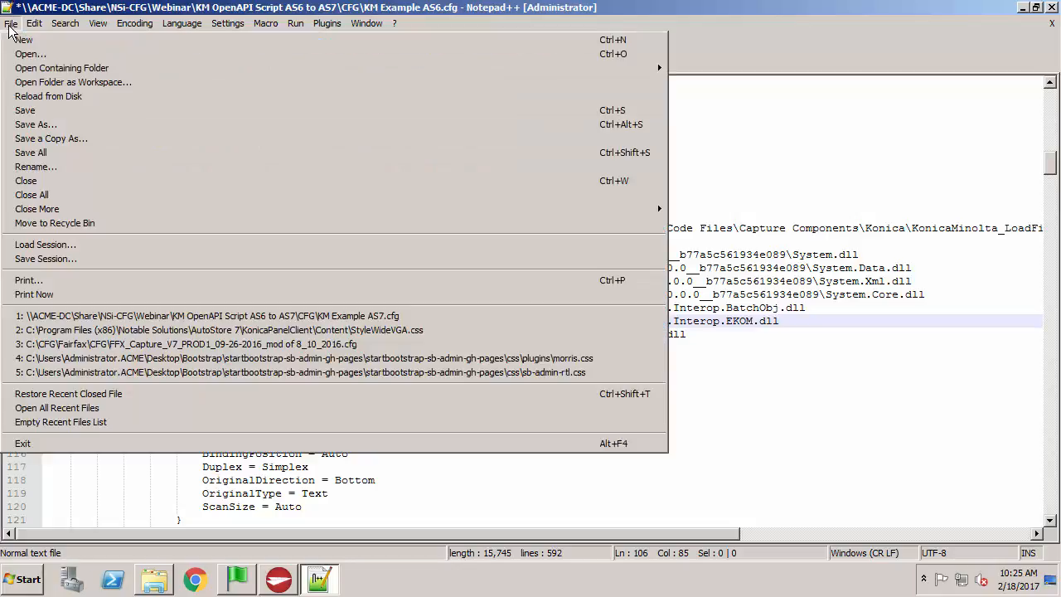
click(65, 126)
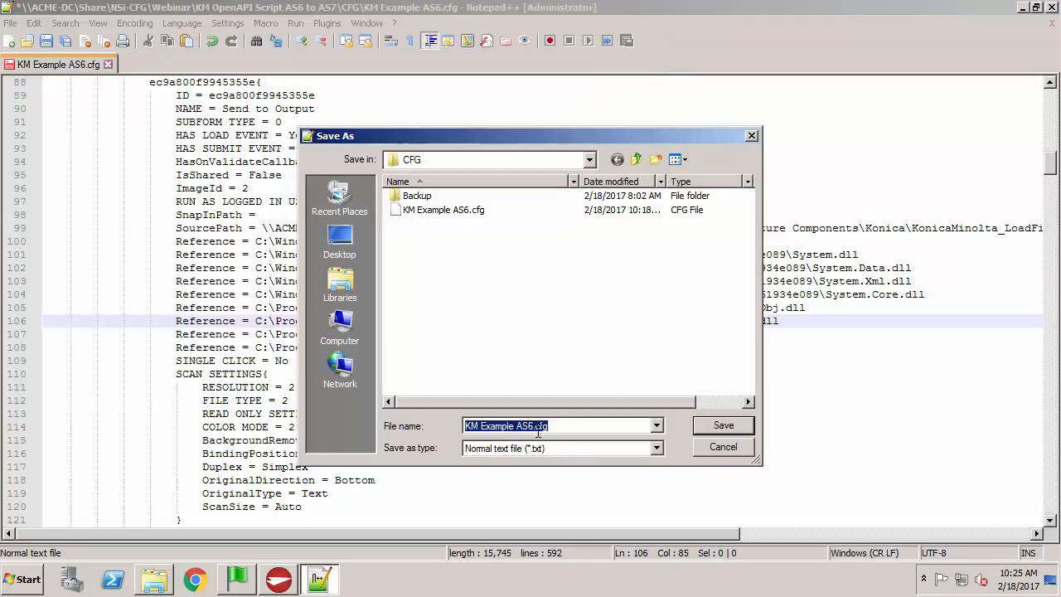
click(536, 426)
key(BackSpace)
text(7)
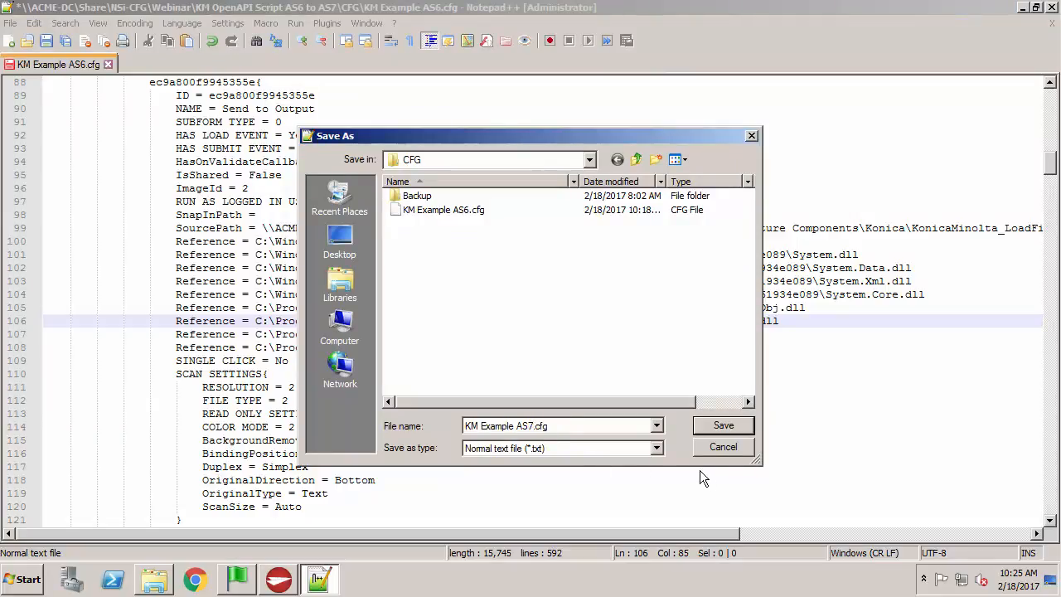
click(716, 423)
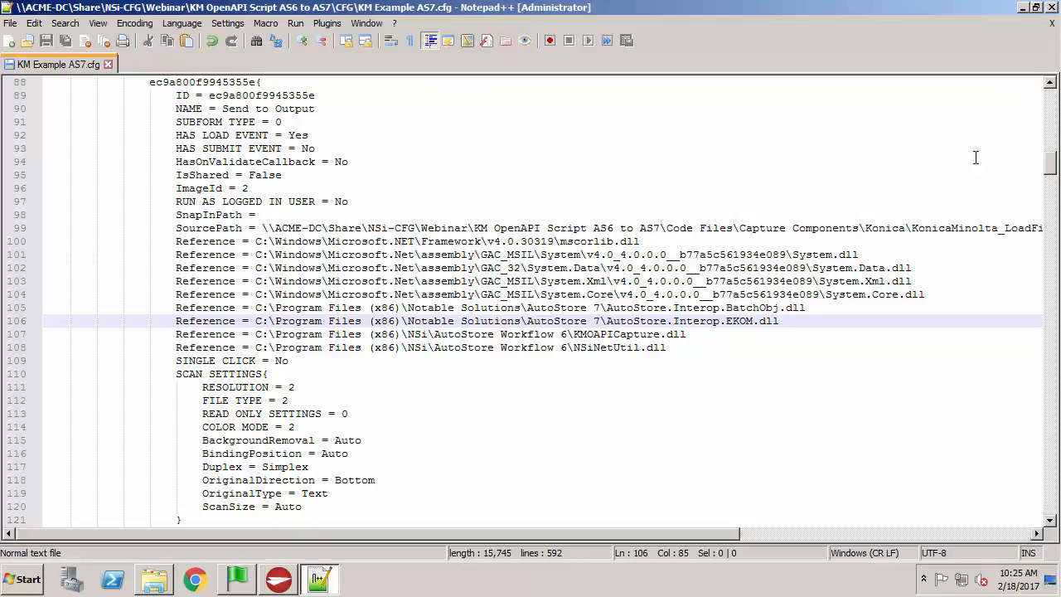
click(1051, 7)
Switch to AutoStore Process Designer and, for opening a configuration, browse to the \\ACME-DC\Share network folder
click(290, 574)
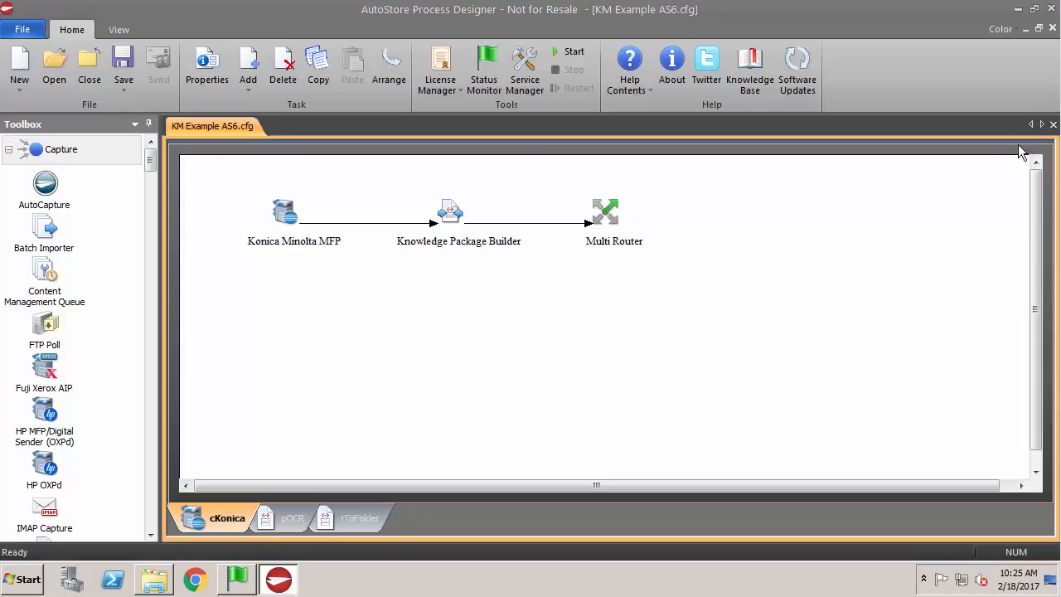
click(54, 67)
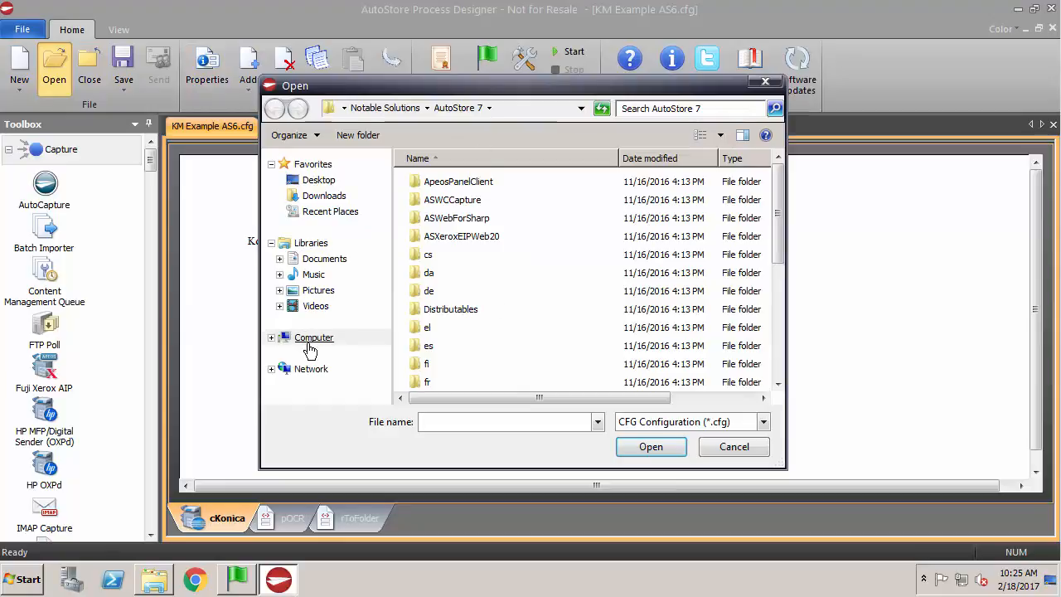
click(544, 110)
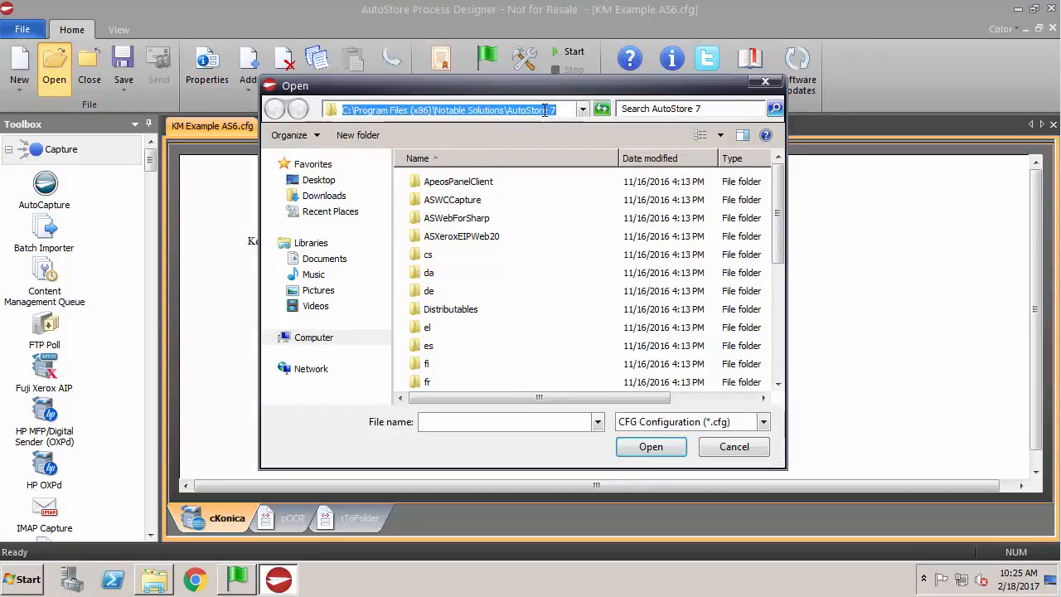
text(\\)
key(Down)
key(Down)
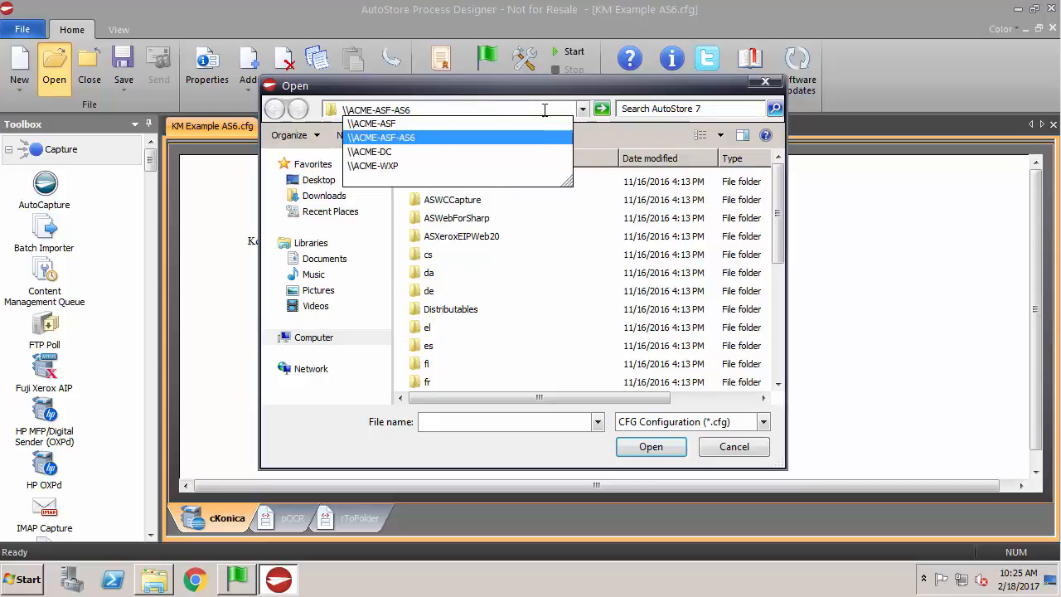
key(Up)
key(Return)
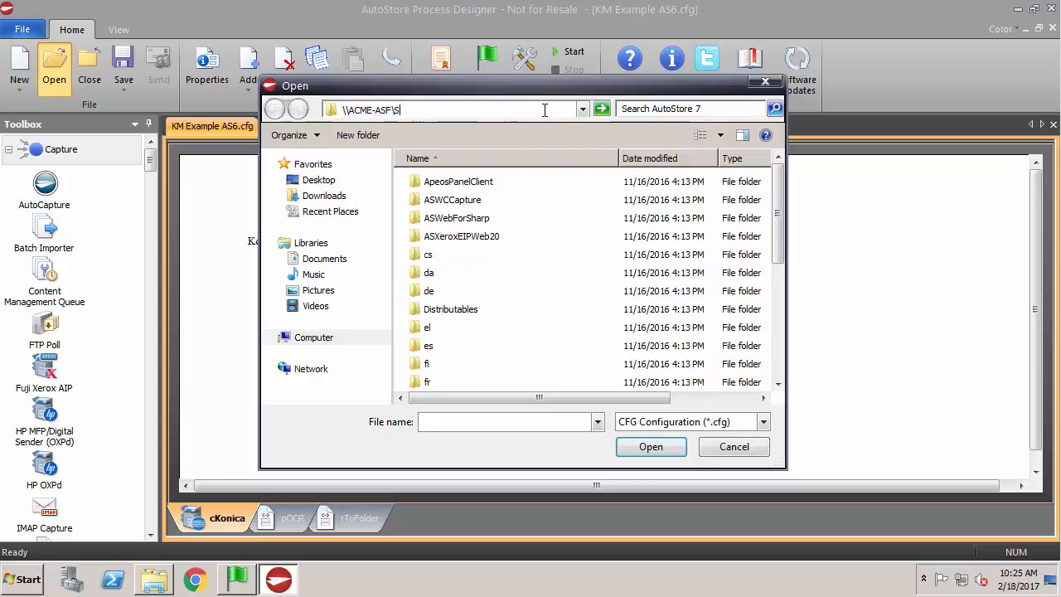
text(Share)
key(shift+Left)
key(shift+Left)
key(shift+Left)
key(shift+Left)
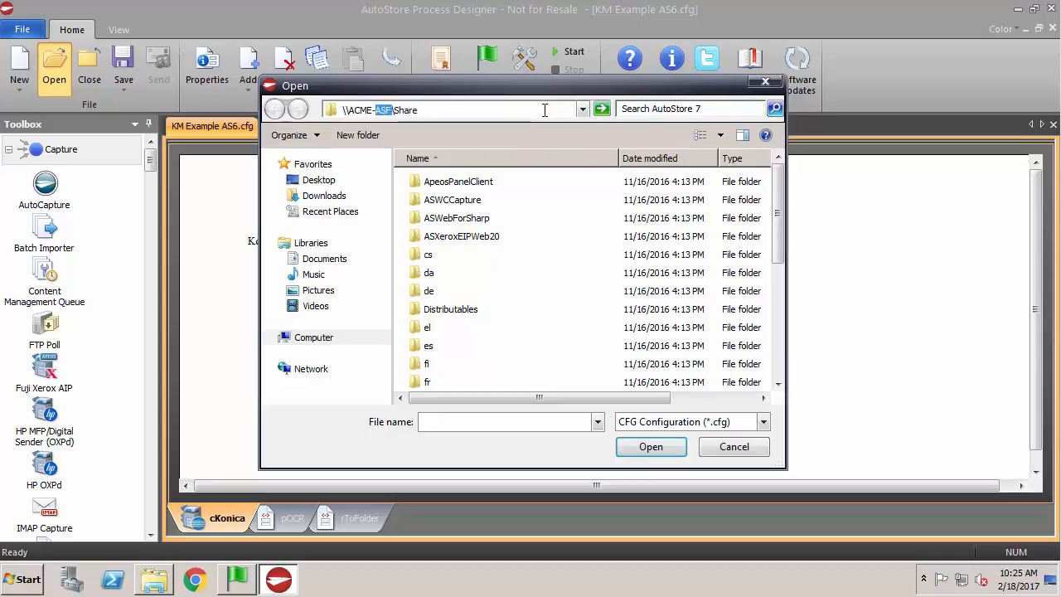
text(DC\)
key(Return)
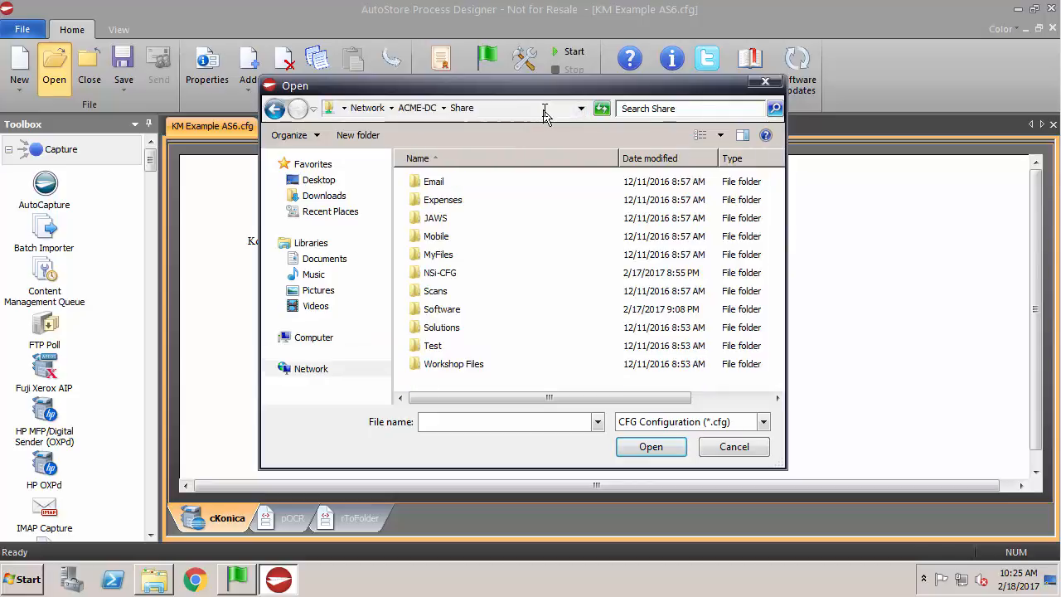
Open KM Example AS7.cfg from NSi-CFG\Webinar\KM OpenAPI Script AS6 to AS7\CFG
double_click(422, 273)
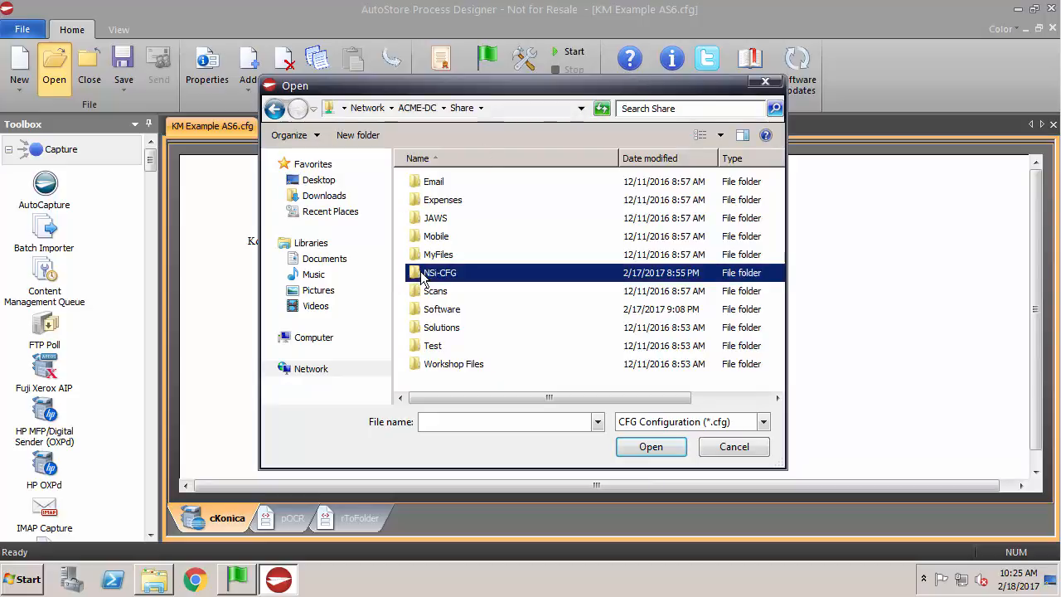
double_click(424, 184)
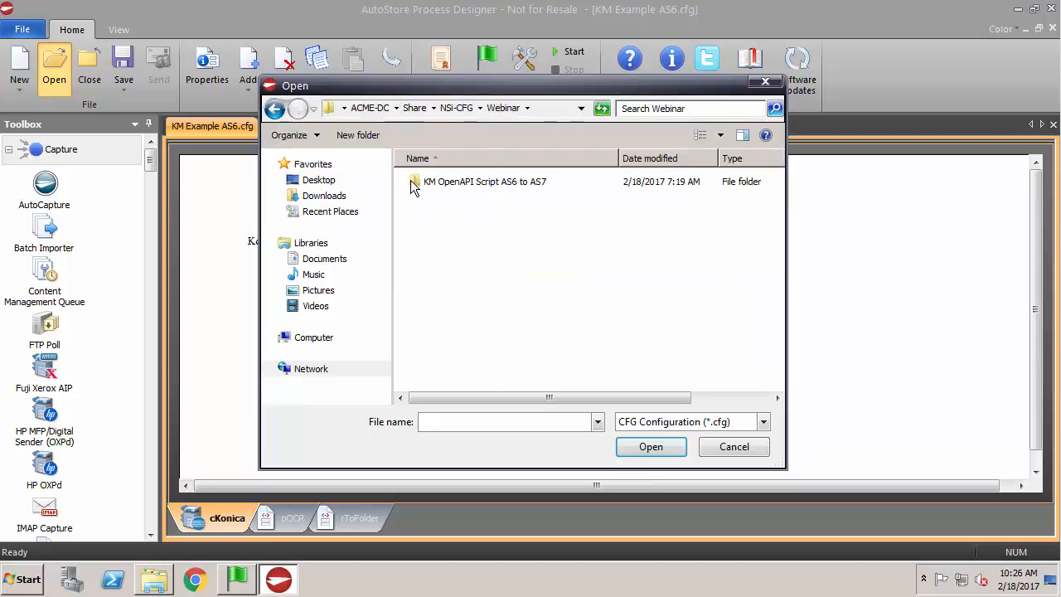
double_click(417, 181)
double_click(417, 182)
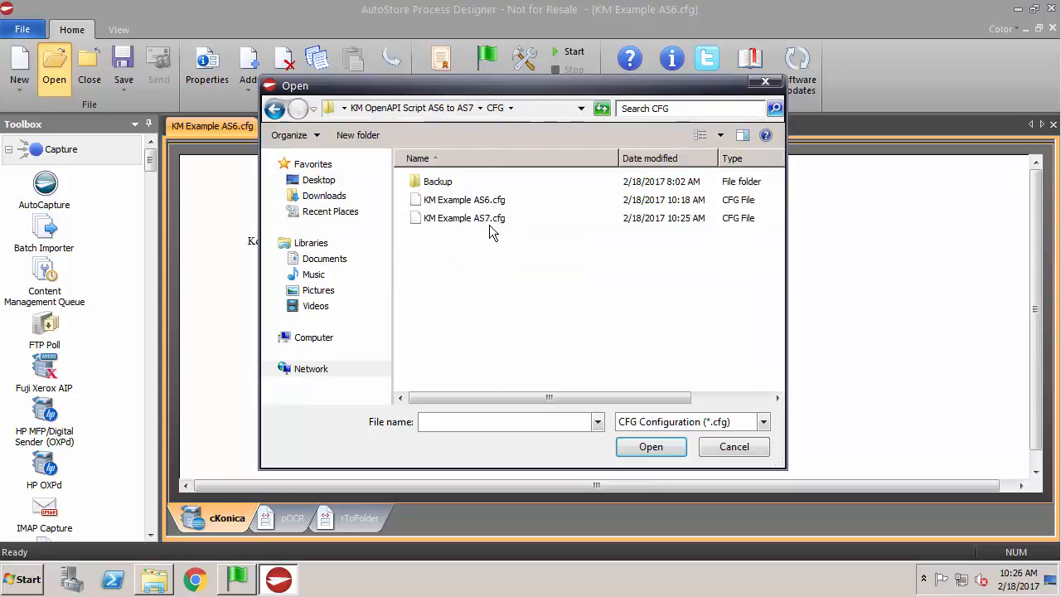
click(441, 221)
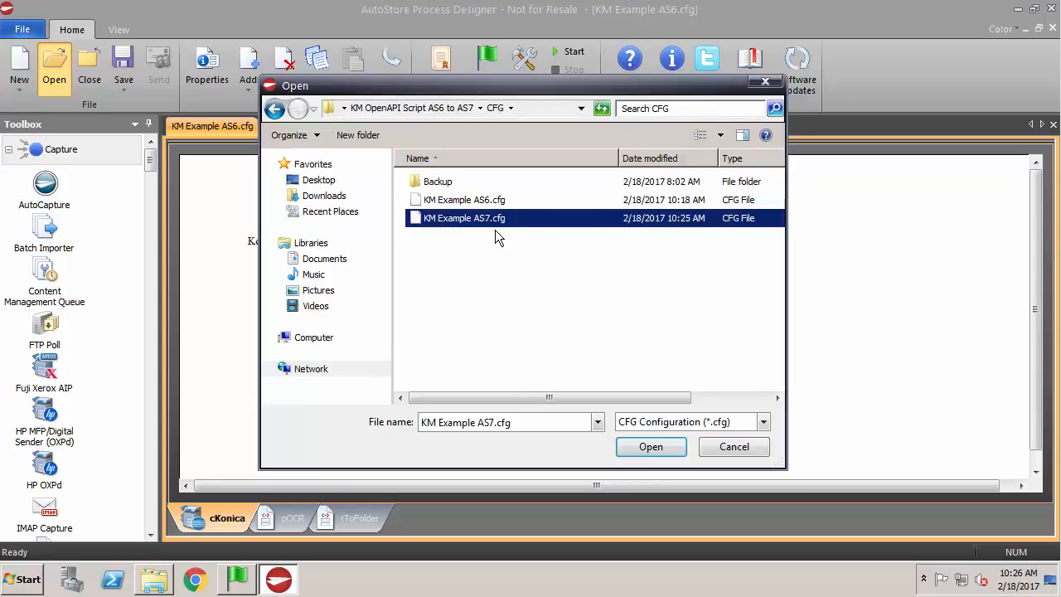
click(642, 448)
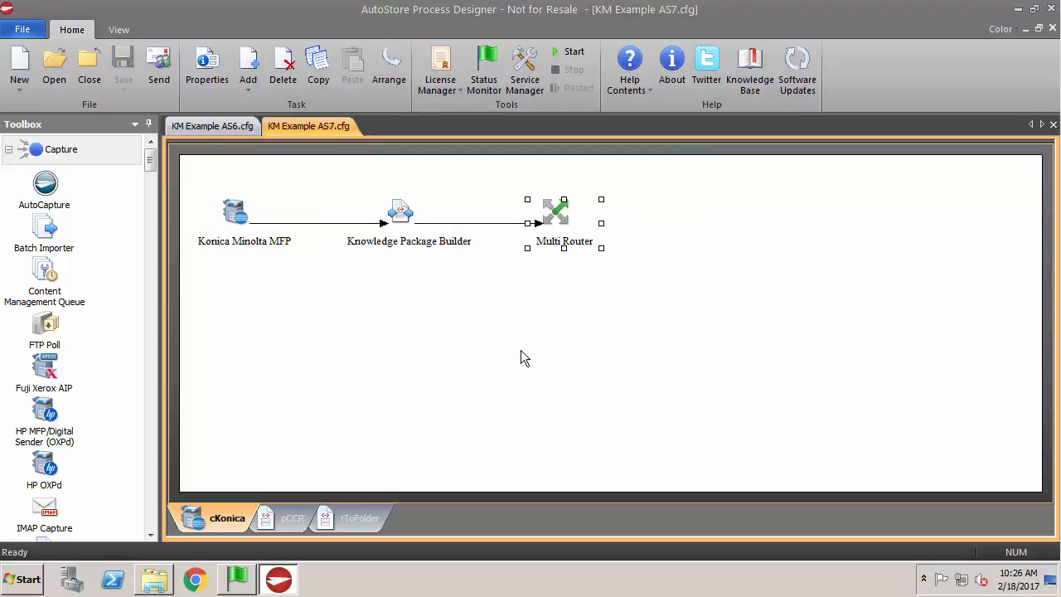
Close the KM Example AS6.cfg configuration without saving its changes
click(227, 126)
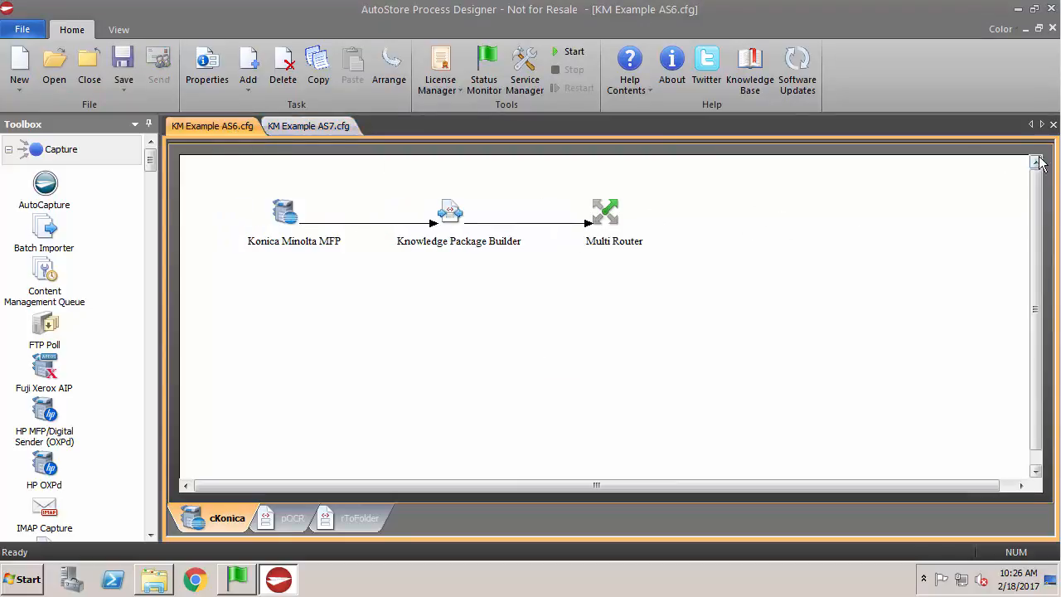
click(1053, 125)
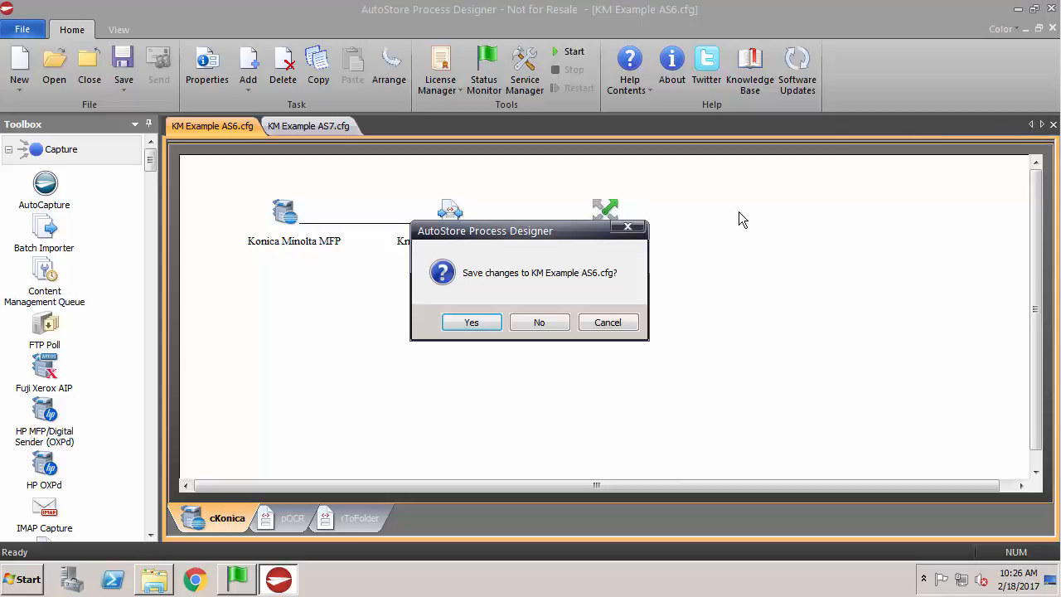
click(539, 322)
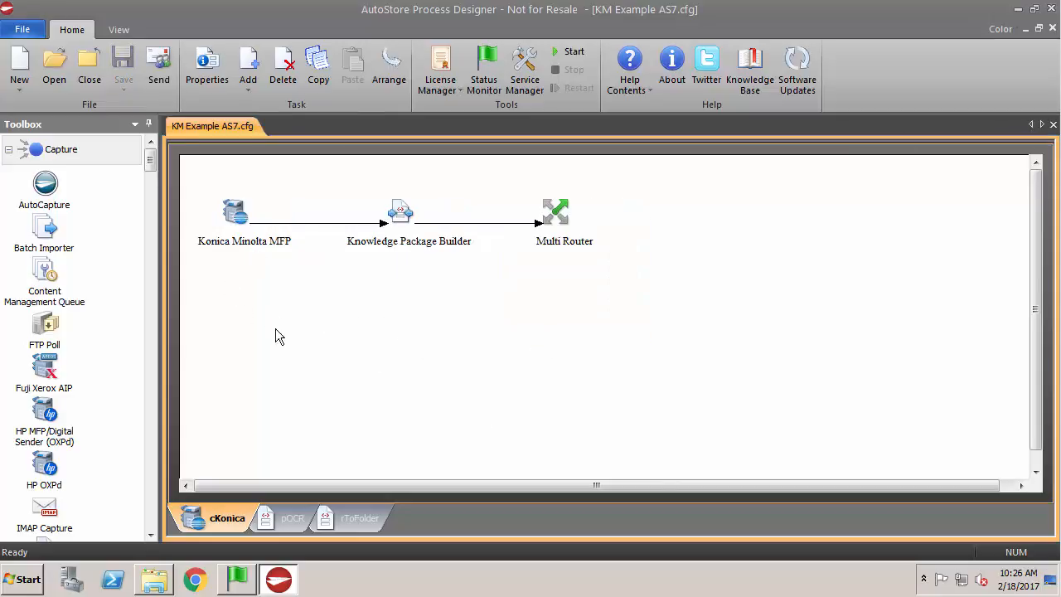
Open the snap-in script of the Konica Minolta MFP task's Send to Output form for editing and maximize the script editor
click(235, 215)
double_click(235, 216)
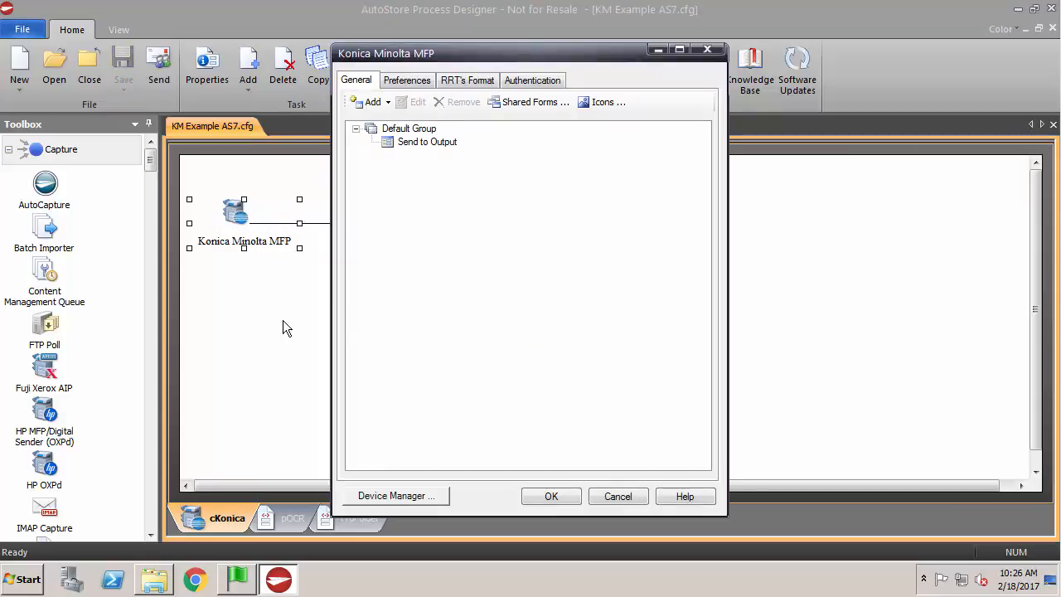
click(424, 143)
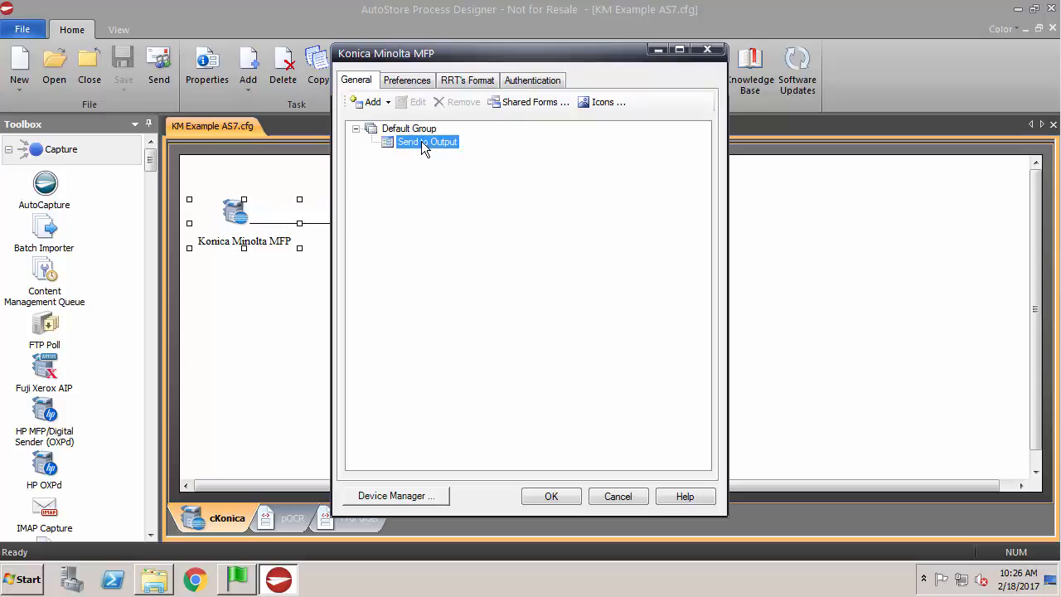
click(412, 102)
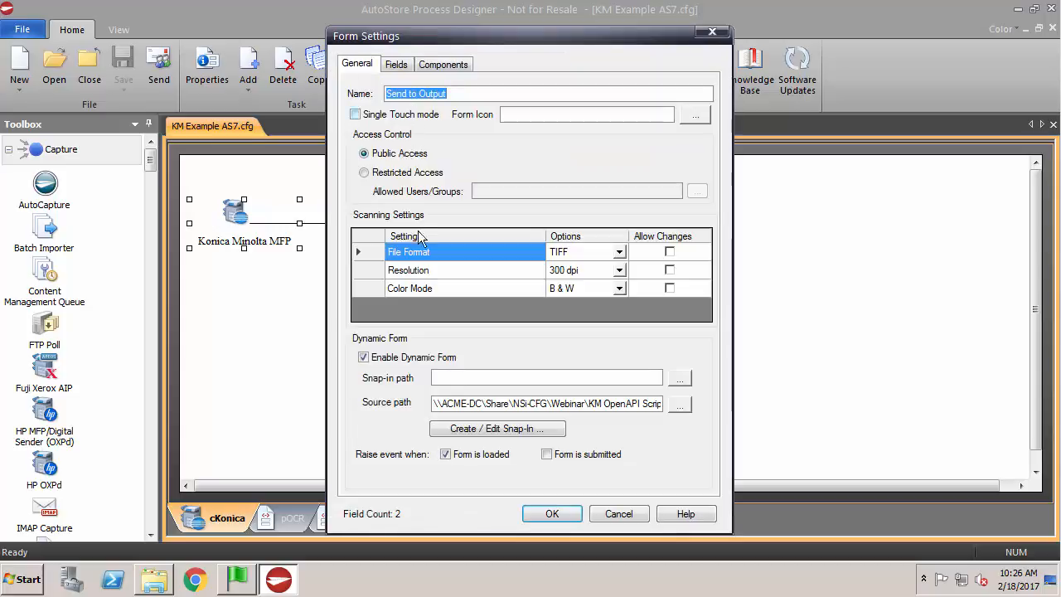
click(519, 427)
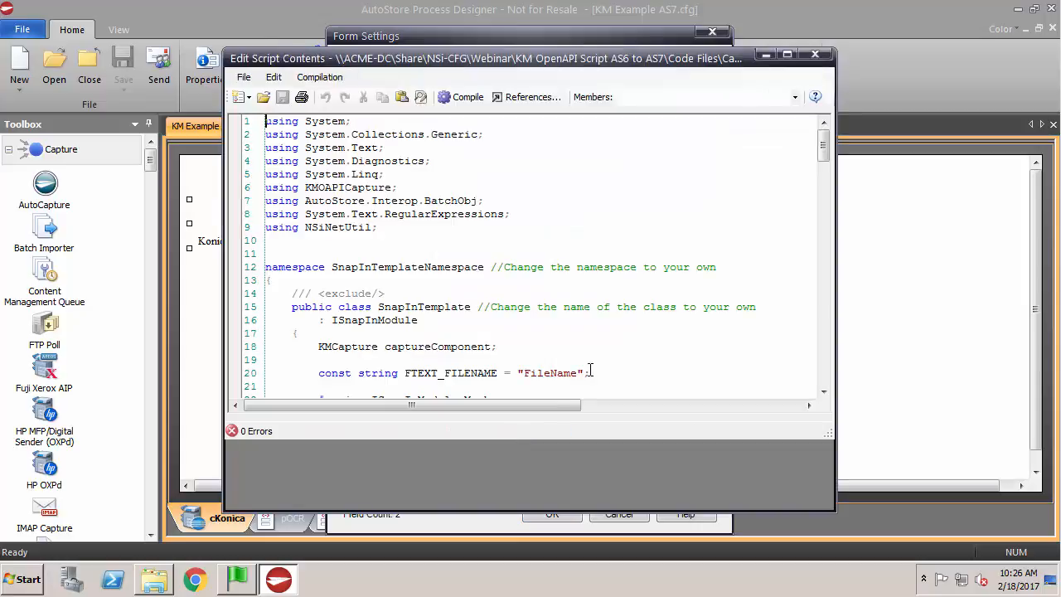
double_click(776, 47)
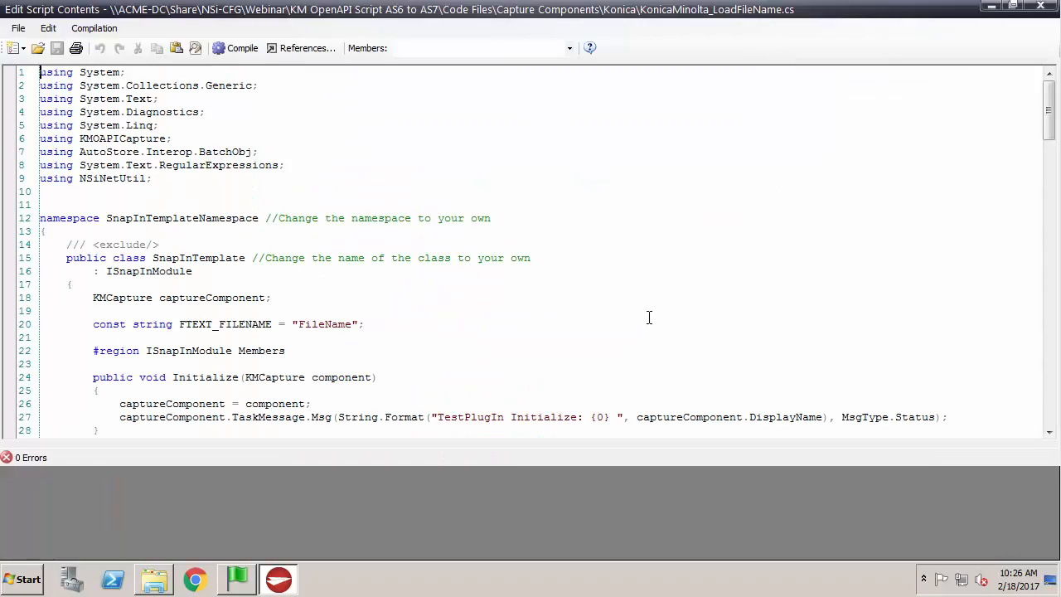
Compile the script and open its references to inspect the AutoStore Workflow 6 entry for KMOAPICapture.dll
click(230, 48)
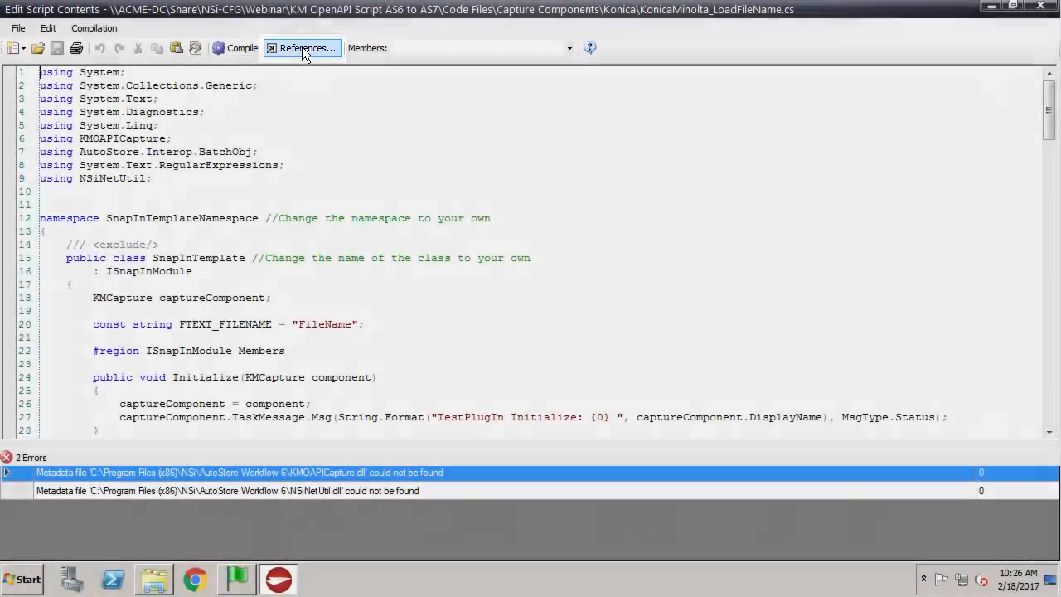
click(304, 48)
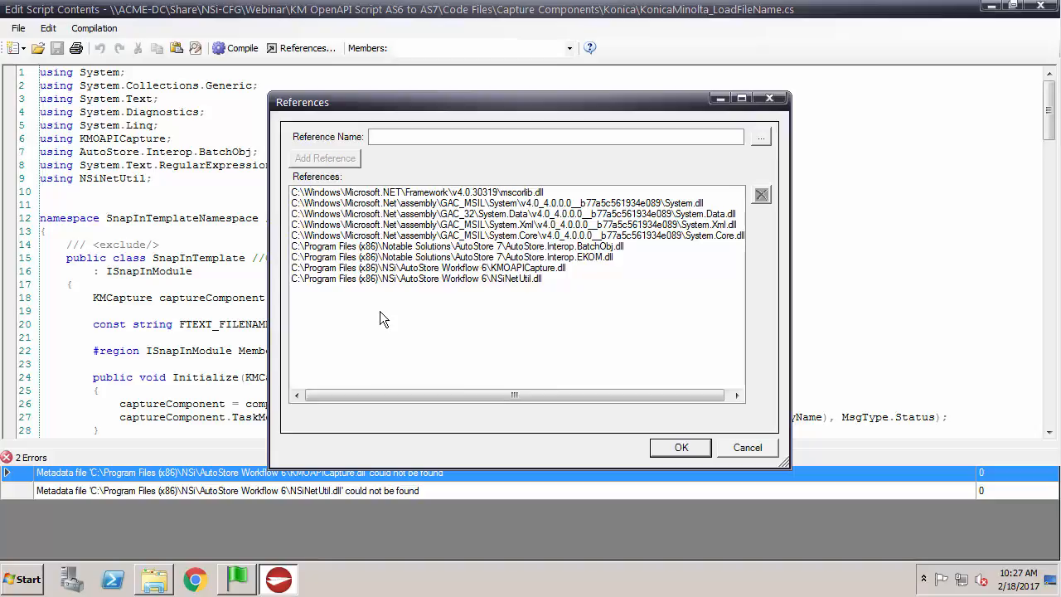
click(485, 268)
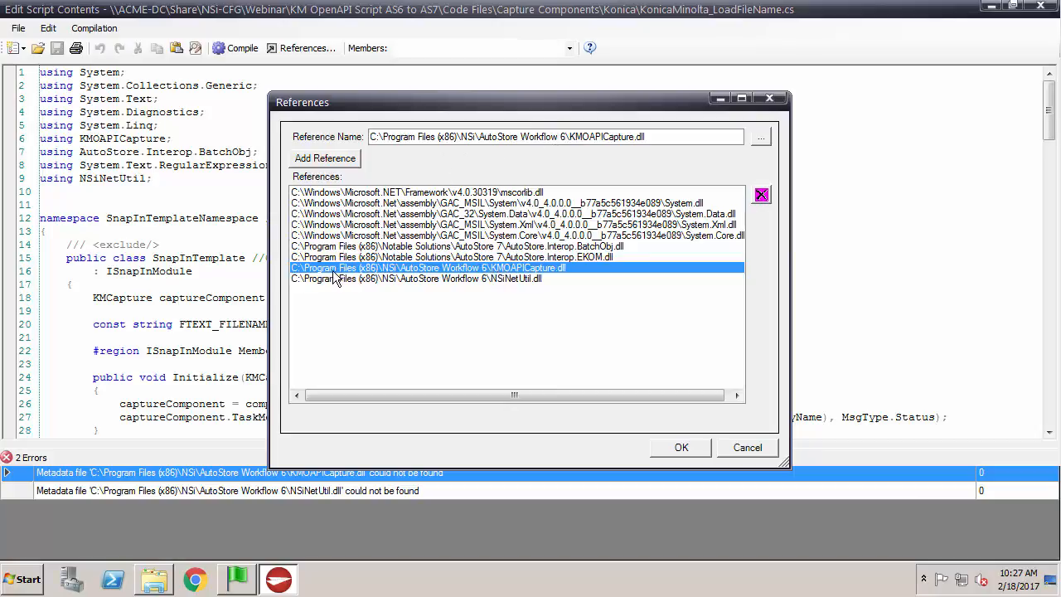
ctrl+click(483, 269)
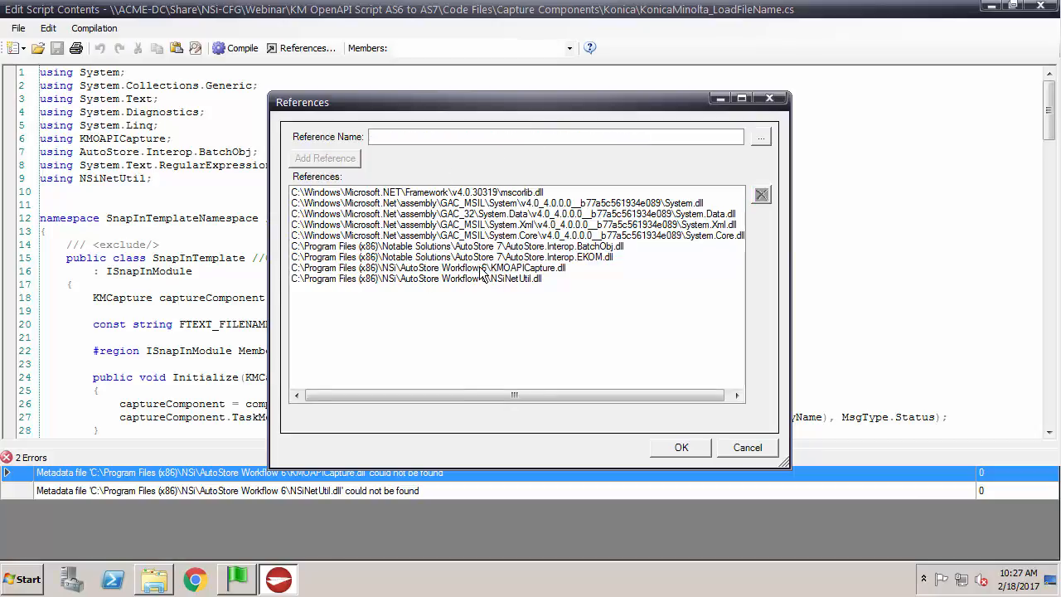
click(502, 269)
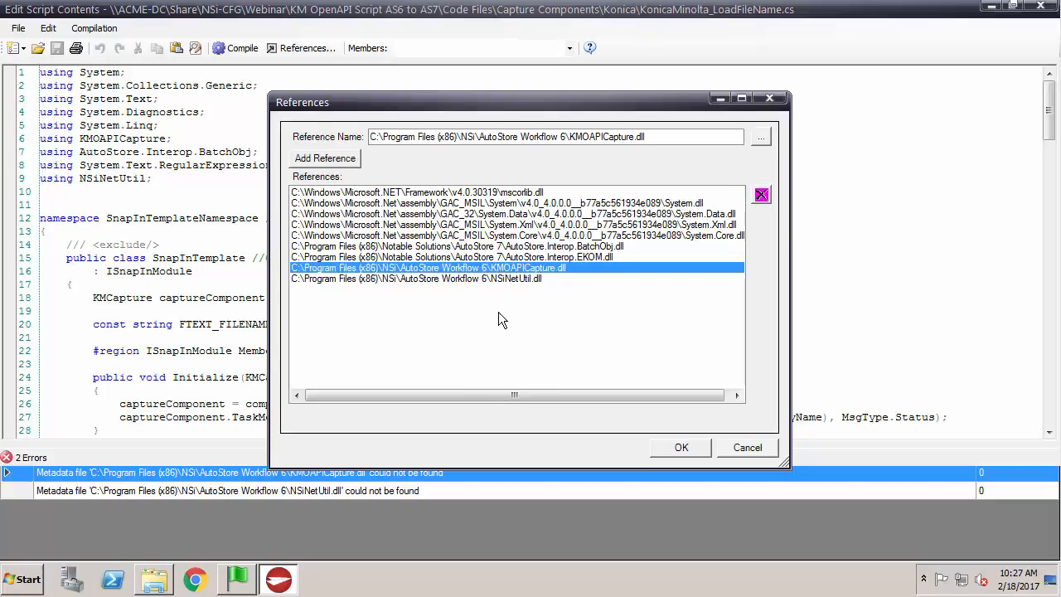
ctrl+click(504, 270)
click(505, 270)
click(511, 309)
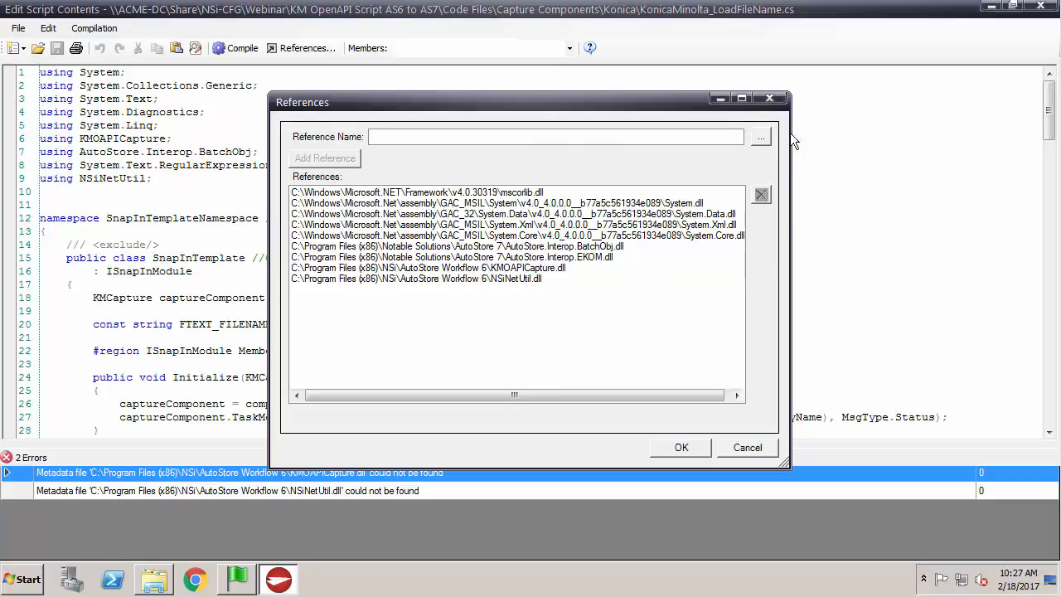
For a new script reference, browse to C:\Program Files (x86)\Notable Solutions\AutoStore 7
click(762, 141)
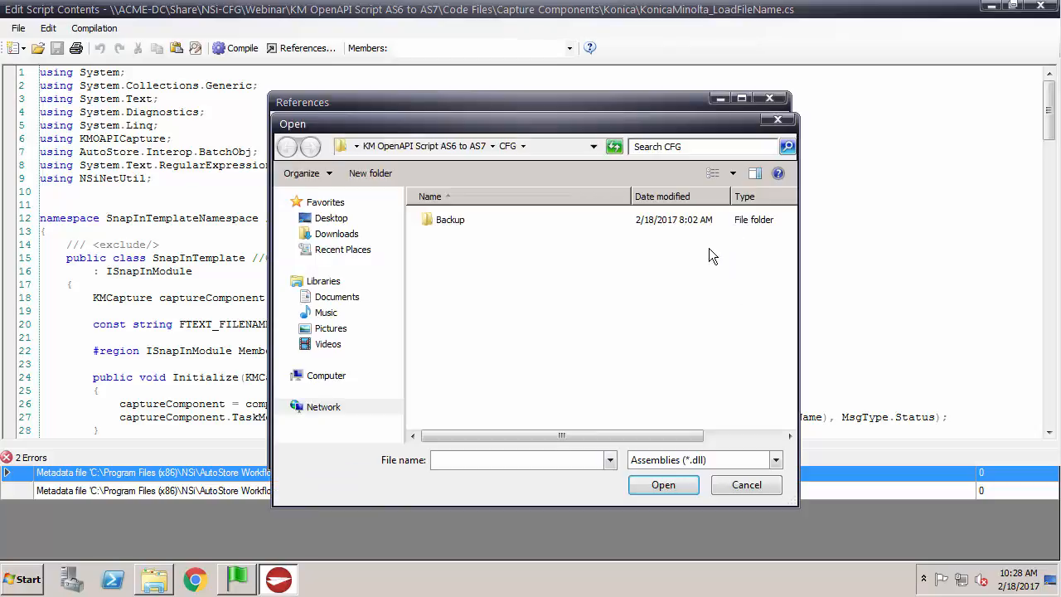
click(331, 376)
right_click(334, 375)
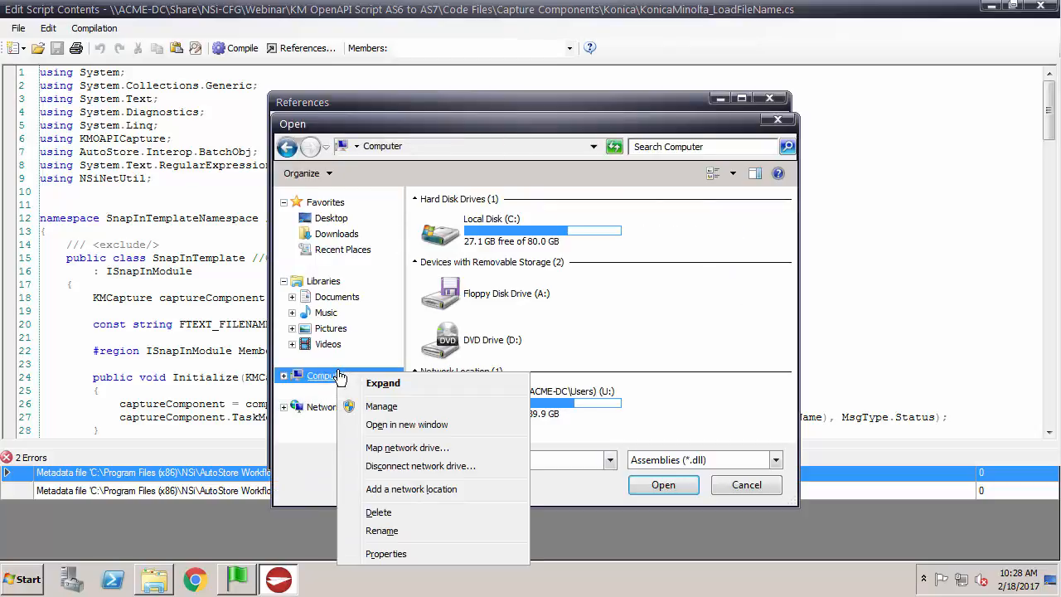
click(451, 240)
double_click(458, 236)
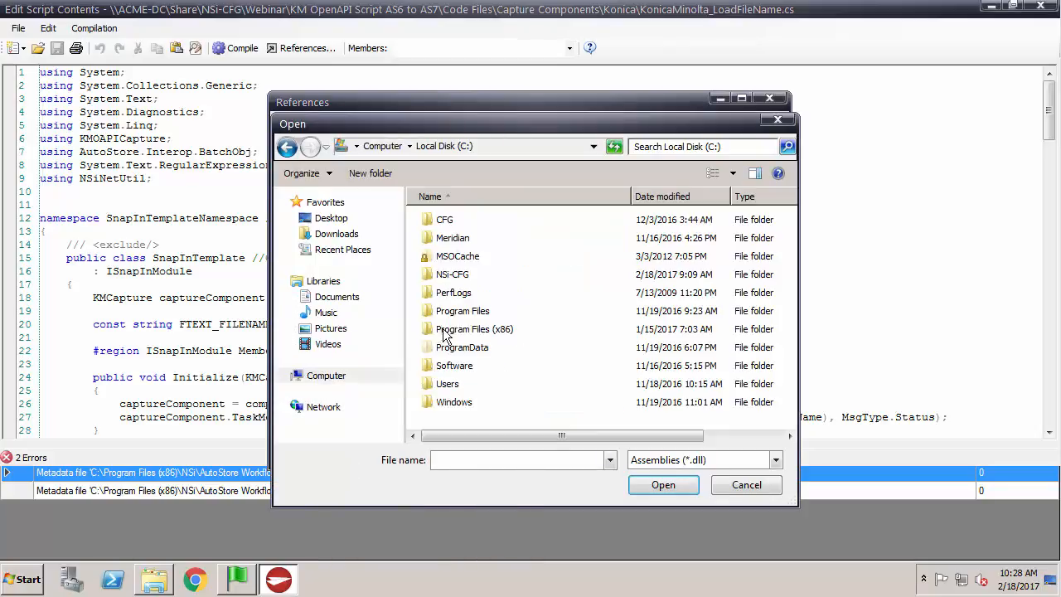
double_click(455, 329)
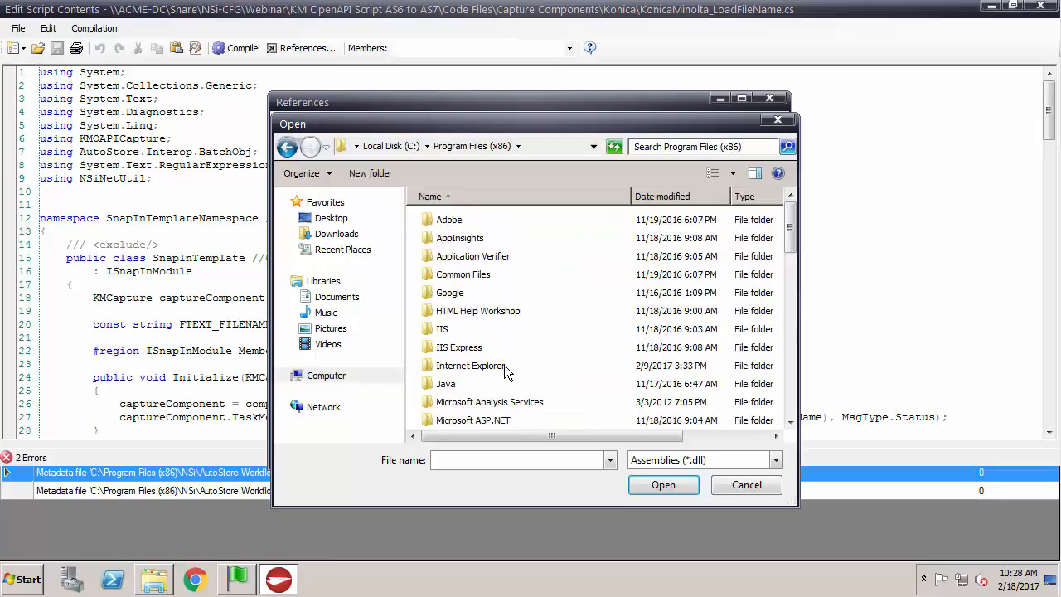
scroll(504, 372, down, 10)
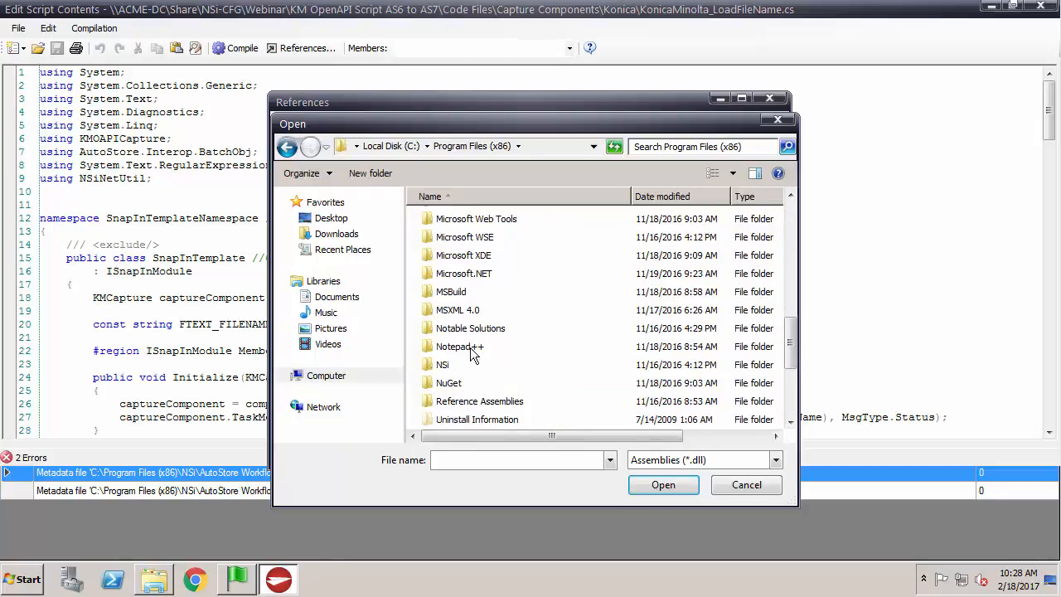
double_click(433, 328)
click(427, 238)
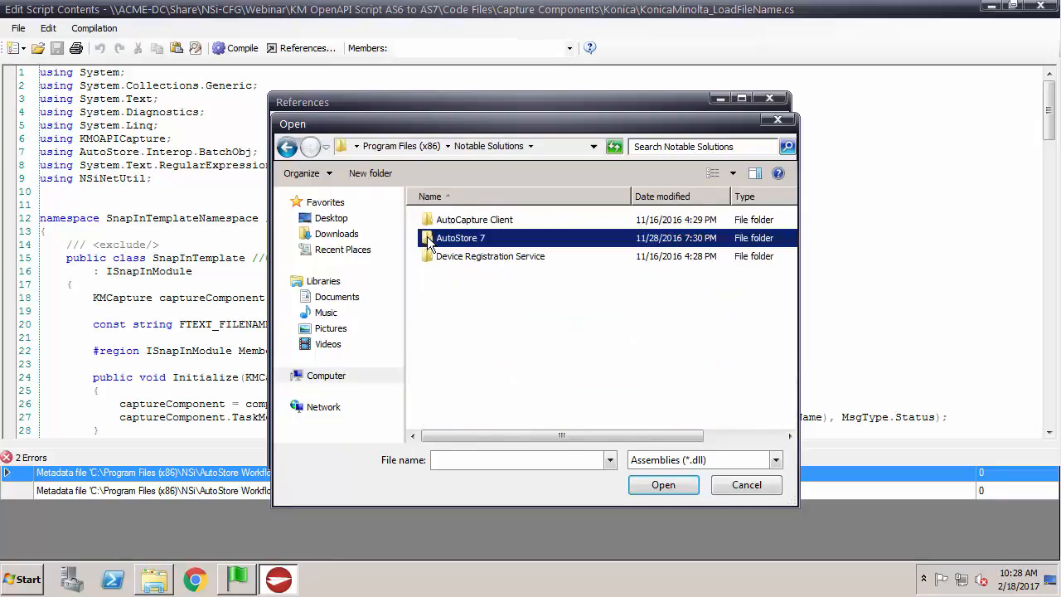
double_click(427, 237)
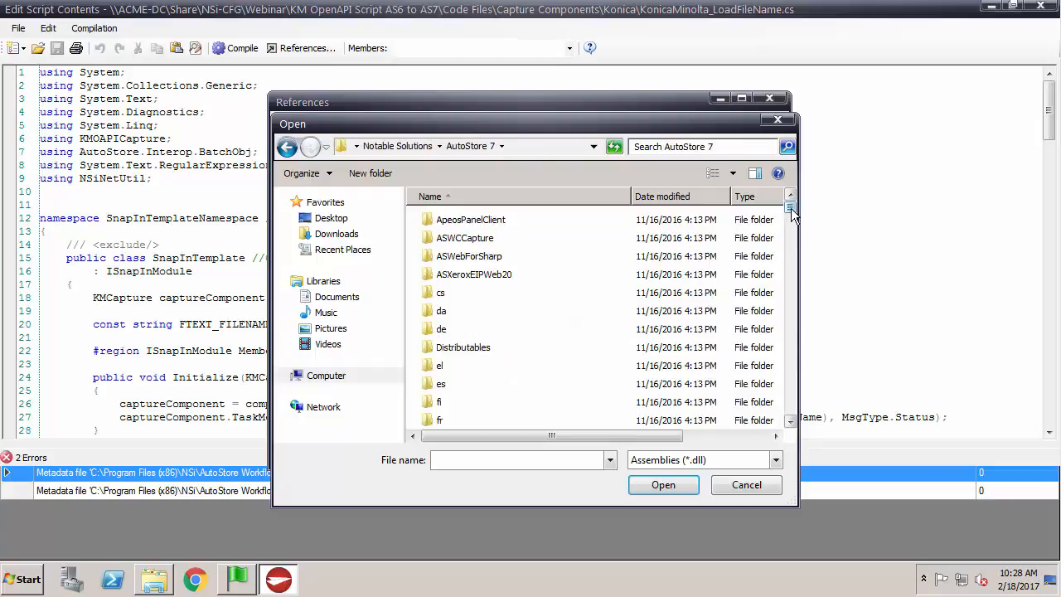
Choose KMOAPICapture.dll from the AutoStore 7 folder as the reference name
drag(791, 213, 792, 324)
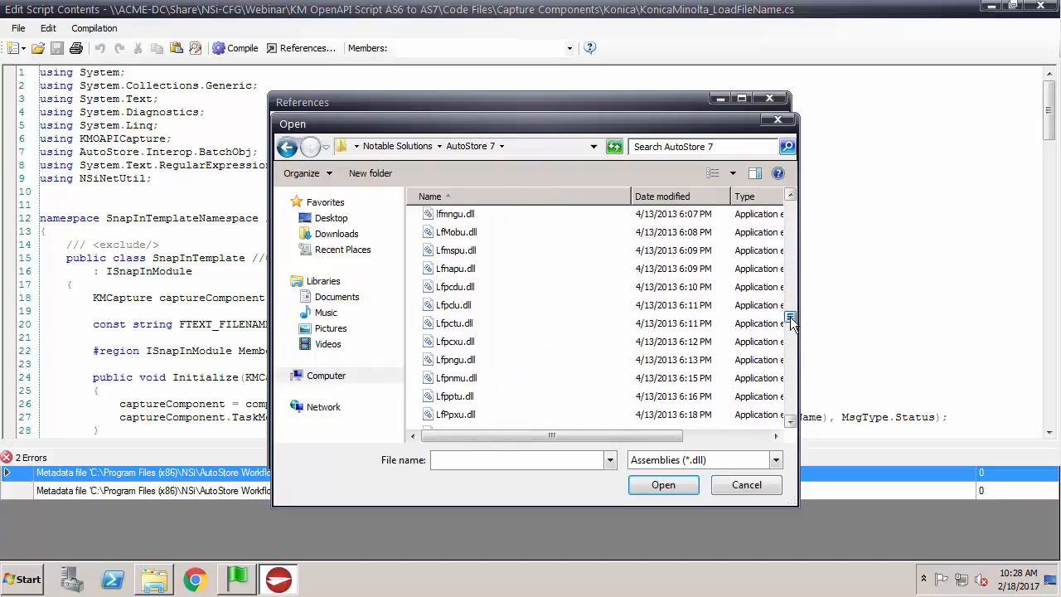
scroll(663, 315, up, 4)
click(498, 295)
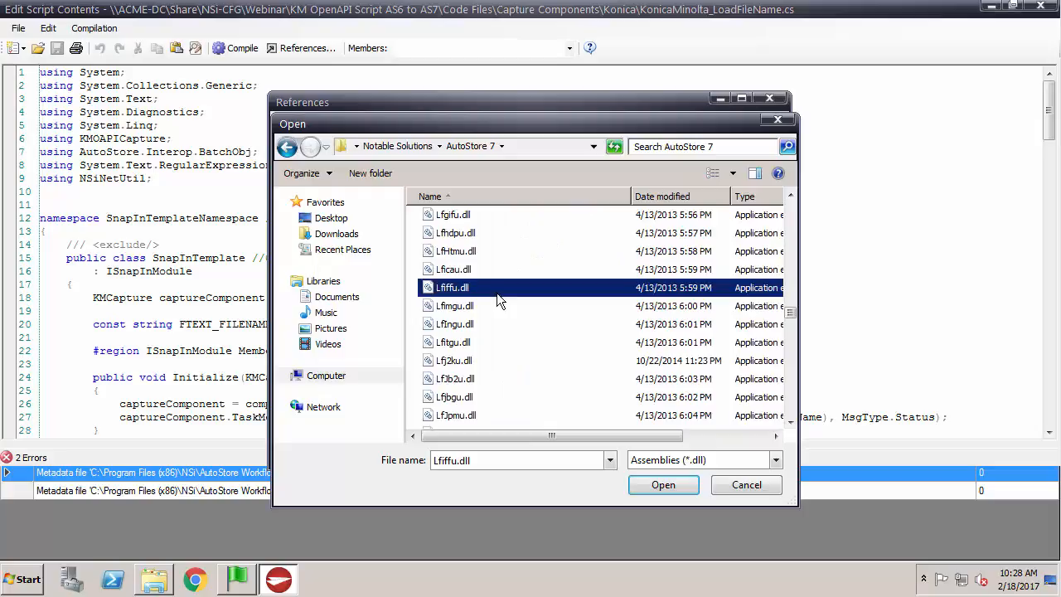
key(k)
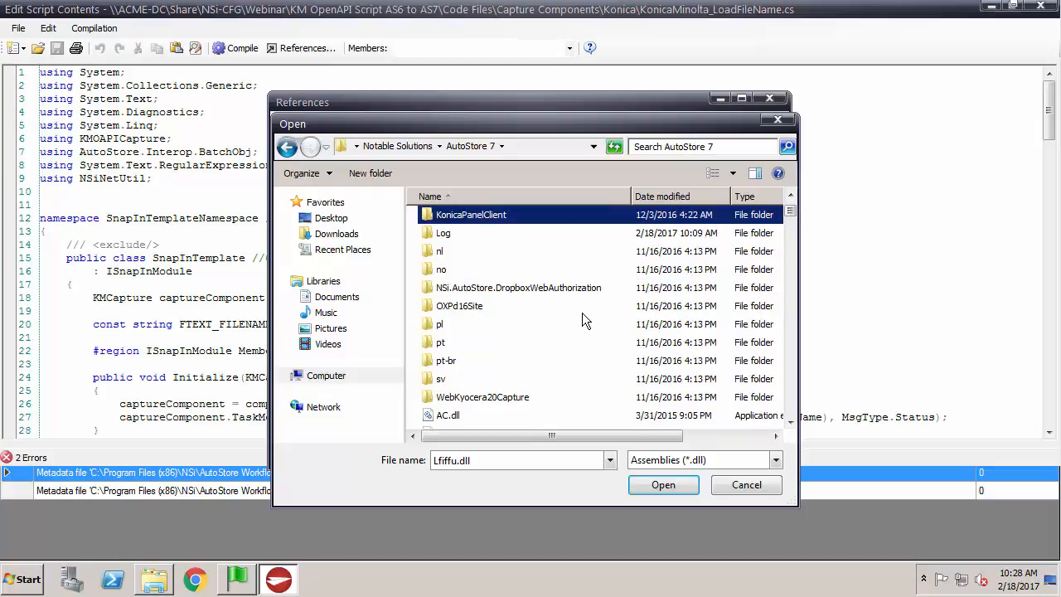
key(k)
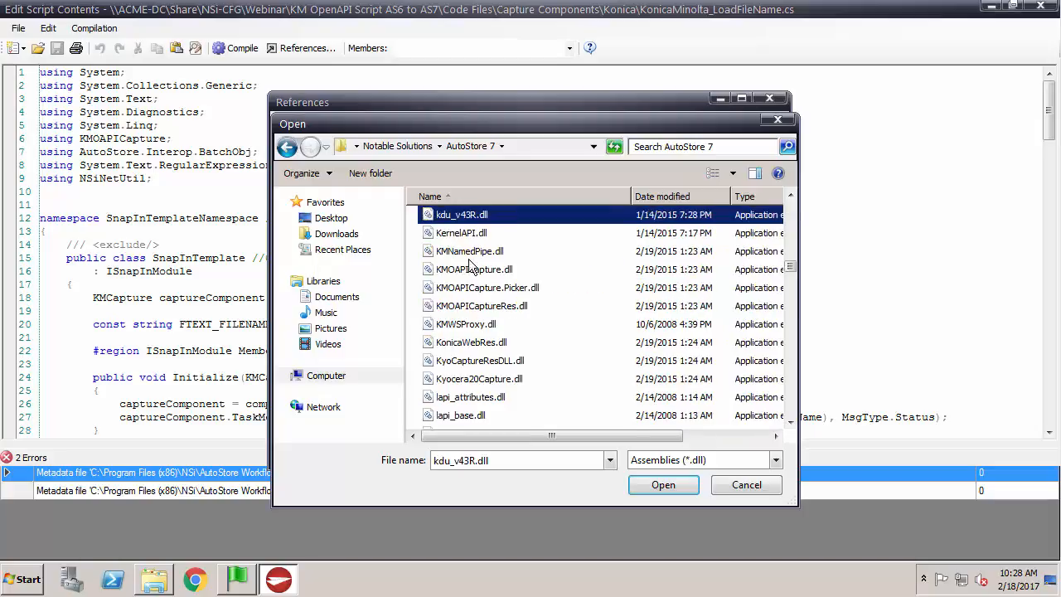
click(451, 278)
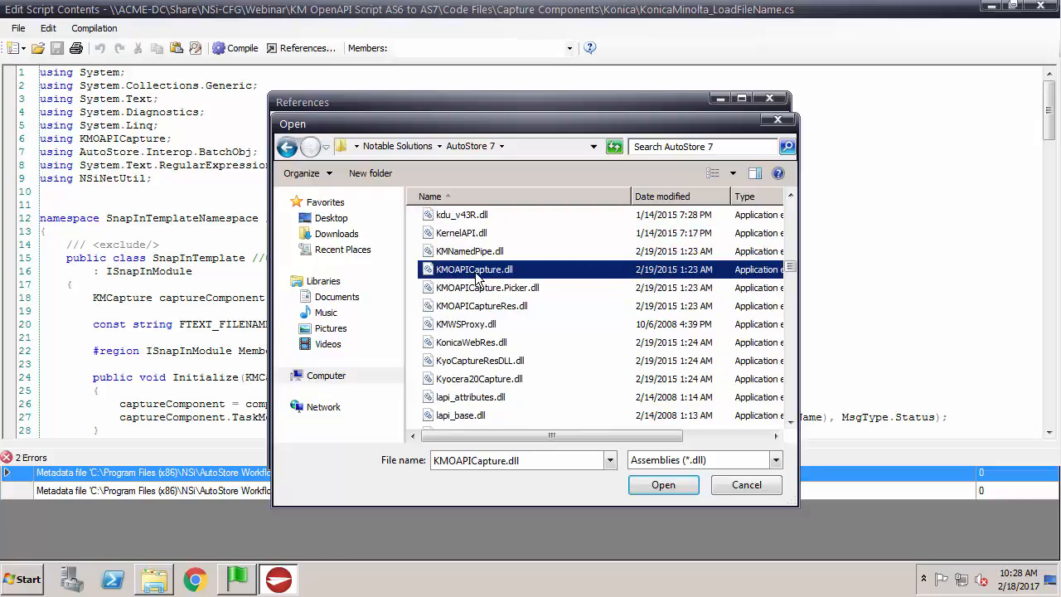
click(661, 486)
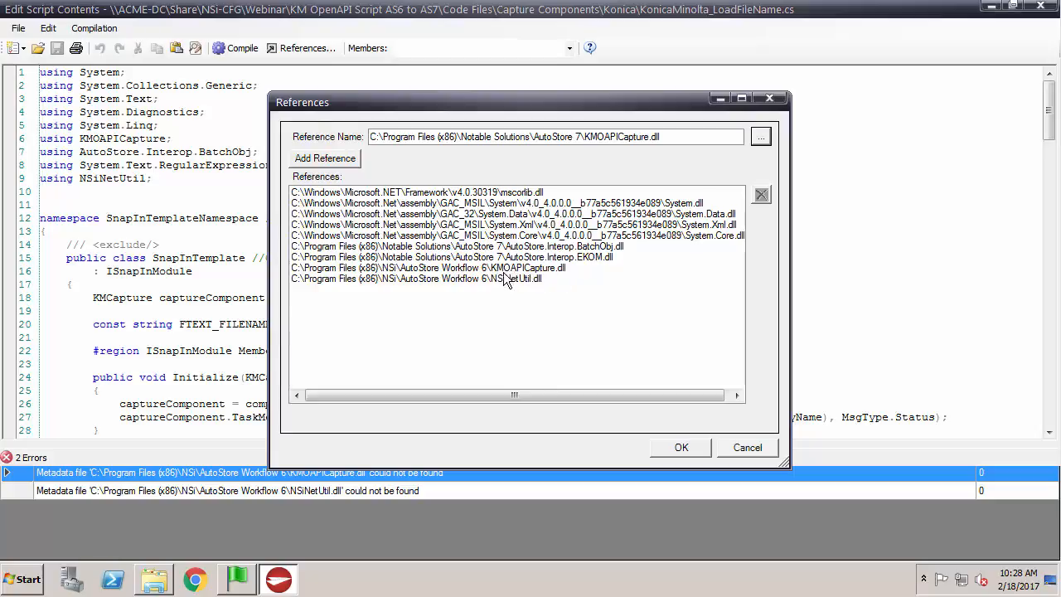
Copy the full AutoStore 7 path of KMOAPICapture.dll and try to add it as a reference alongside the old entry
click(678, 141)
drag(645, 139, 328, 141)
right_click(399, 141)
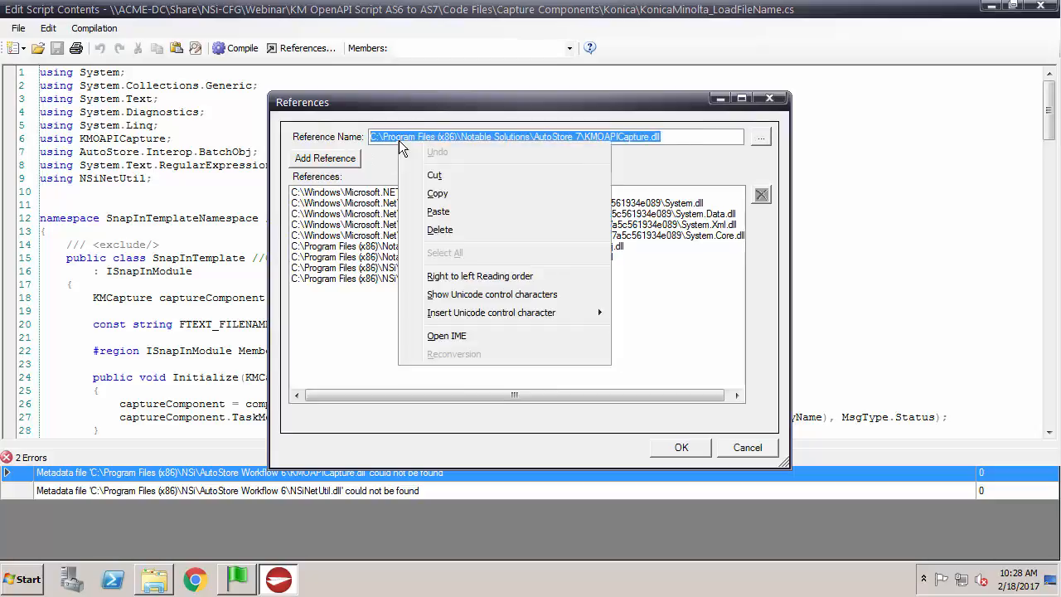
click(438, 193)
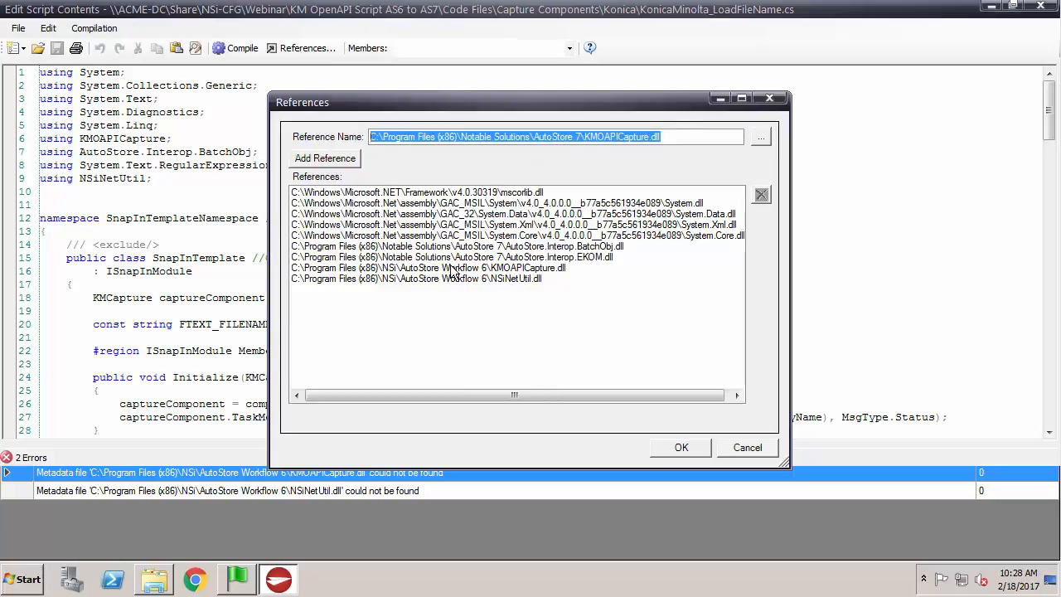
click(332, 161)
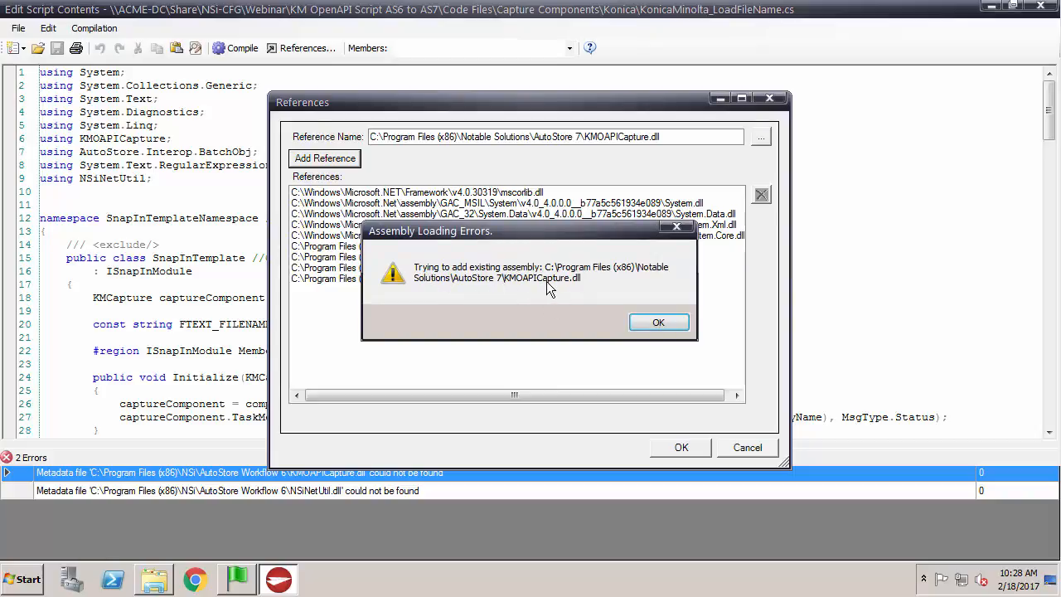
click(651, 323)
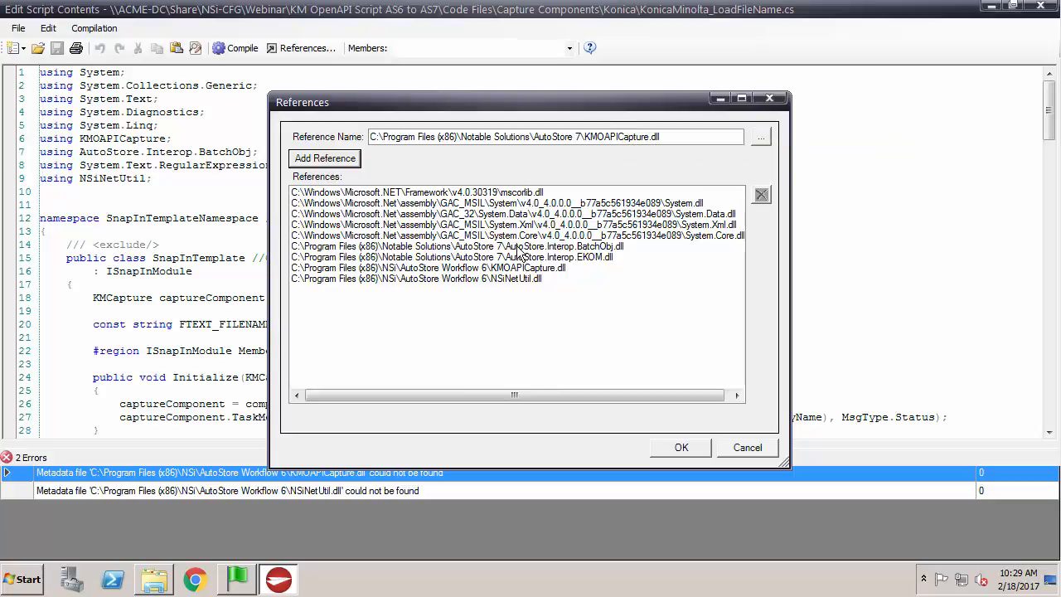
Replace the AutoStore Workflow 6 KMOAPICapture.dll reference with C:\Program Files (x86)\Notable Solutions\AutoStore 7\KMOAPICapture.dll
click(493, 269)
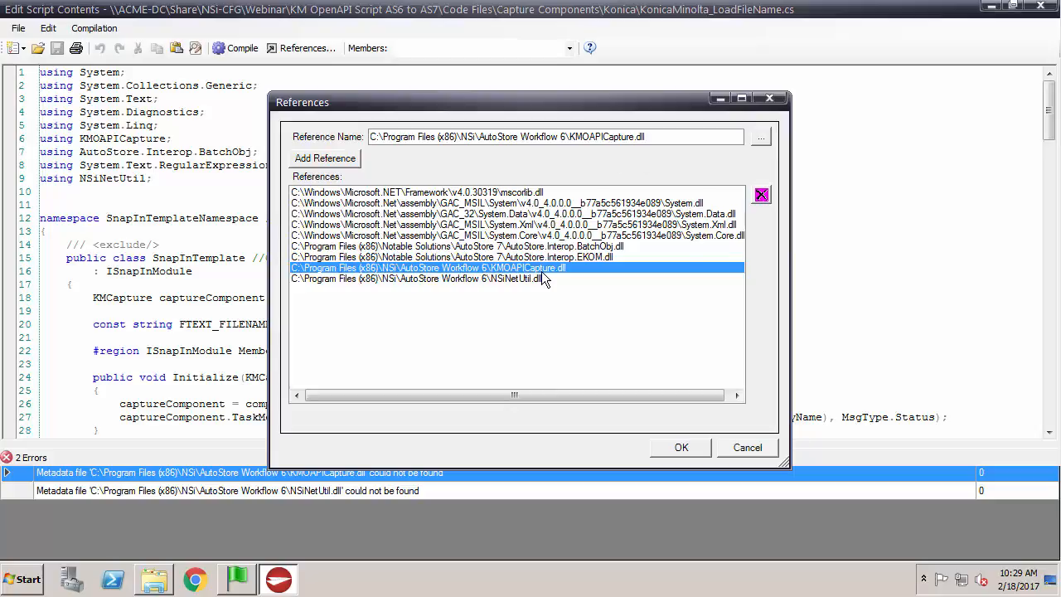
click(761, 195)
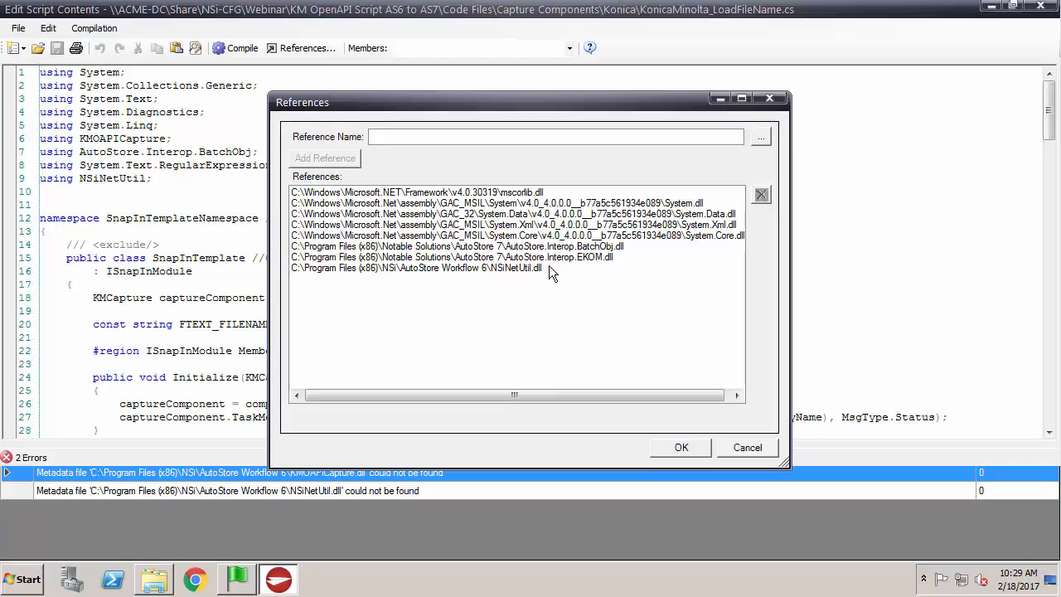
right_click(409, 139)
click(452, 213)
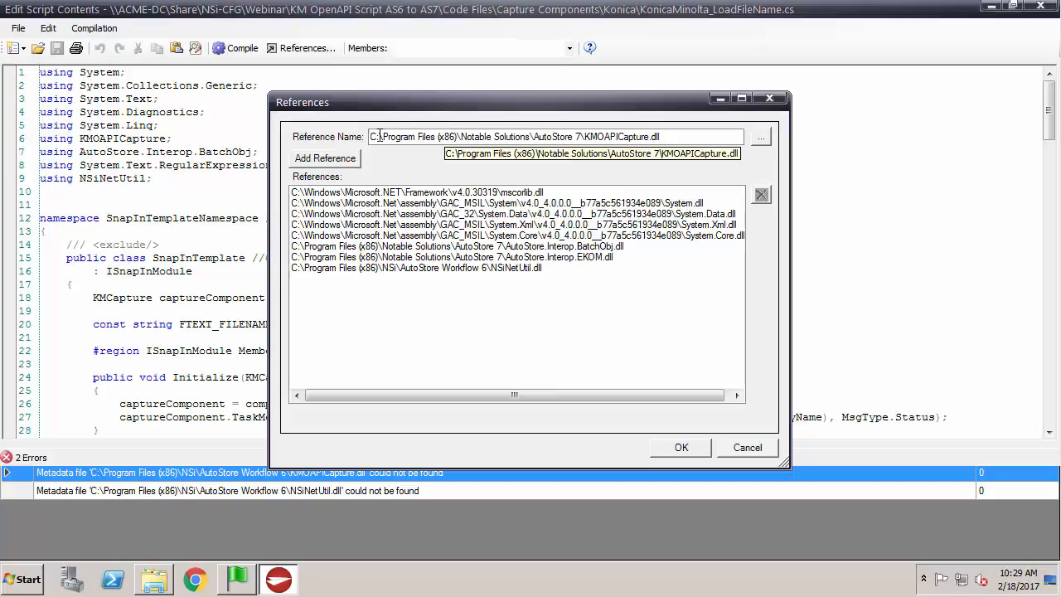
click(333, 163)
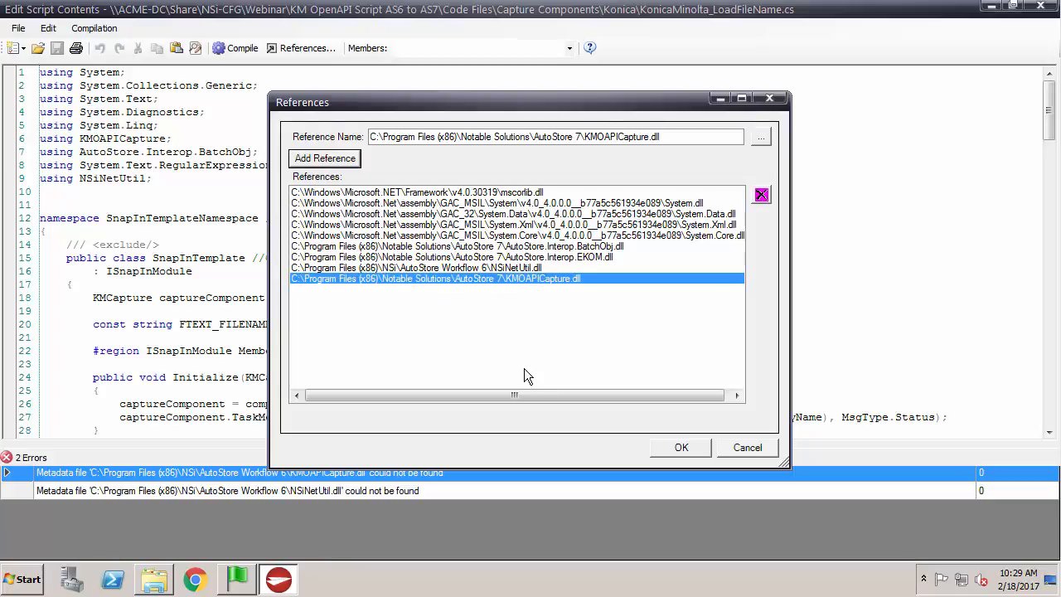
shift+click(504, 268)
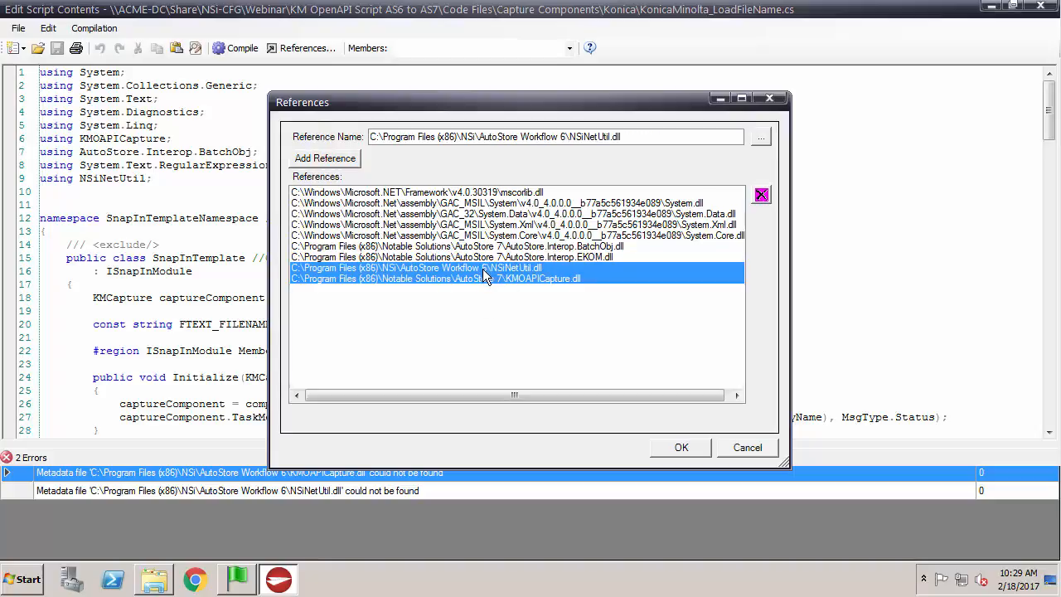
click(485, 270)
click(488, 278)
click(487, 279)
ctrl+click(487, 268)
ctrl+click(489, 257)
ctrl+click(489, 246)
ctrl+click(473, 279)
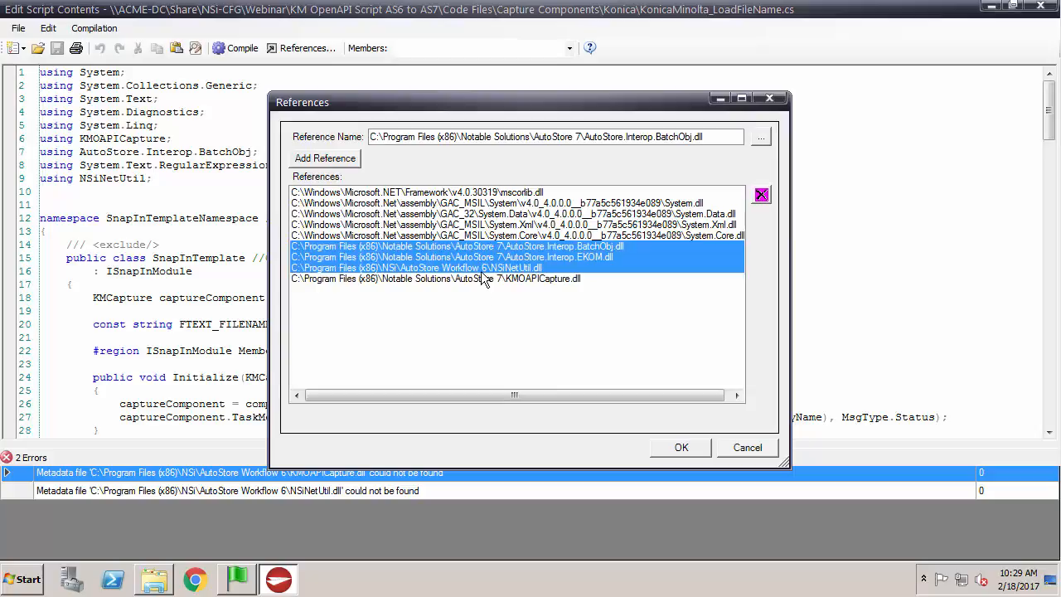
click(481, 270)
click(470, 258)
click(473, 248)
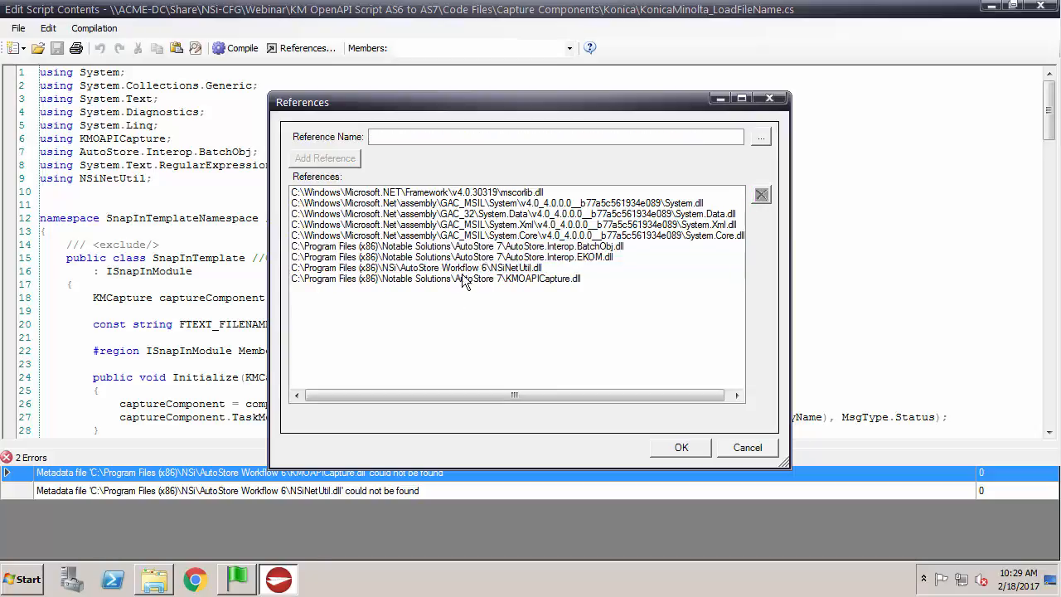
For the AutoStore Workflow 6 NSiNetUtil.dll entry, choose NSiNetUtil.dll from the AutoStore 7 folder as the reference name
click(465, 269)
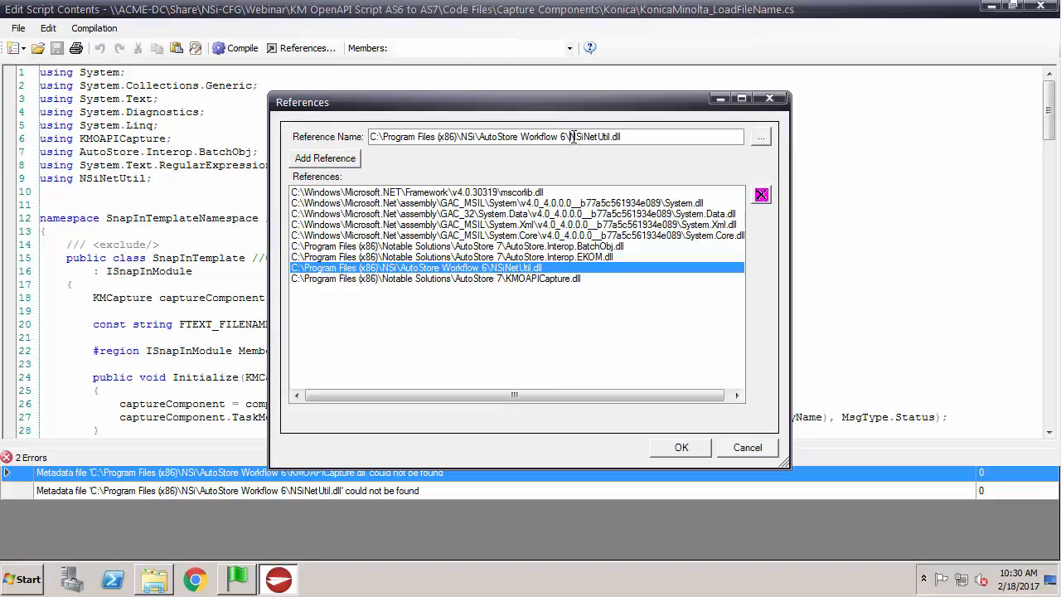
drag(569, 138, 636, 138)
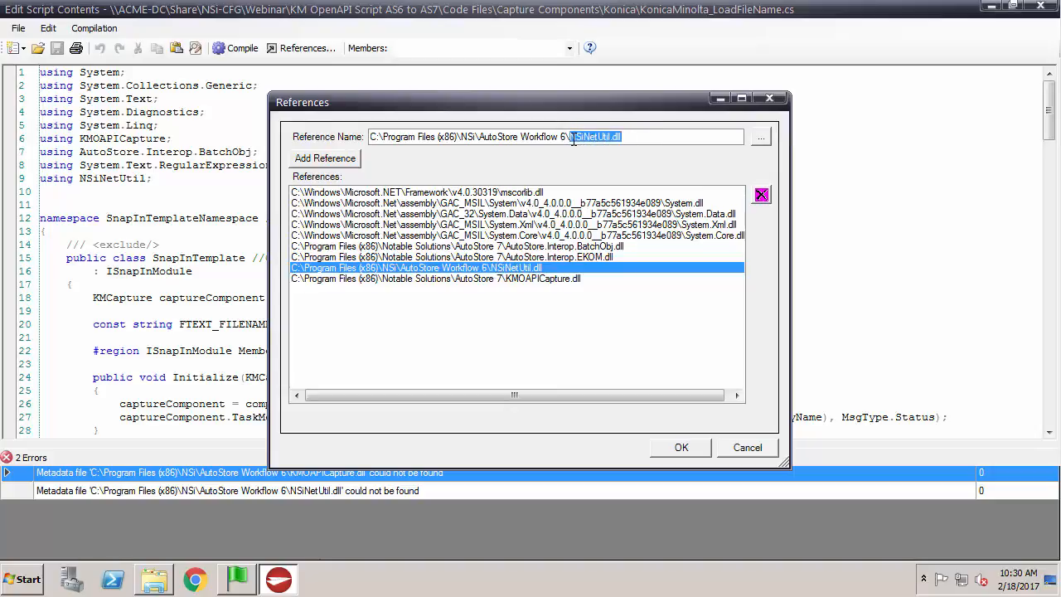
click(761, 139)
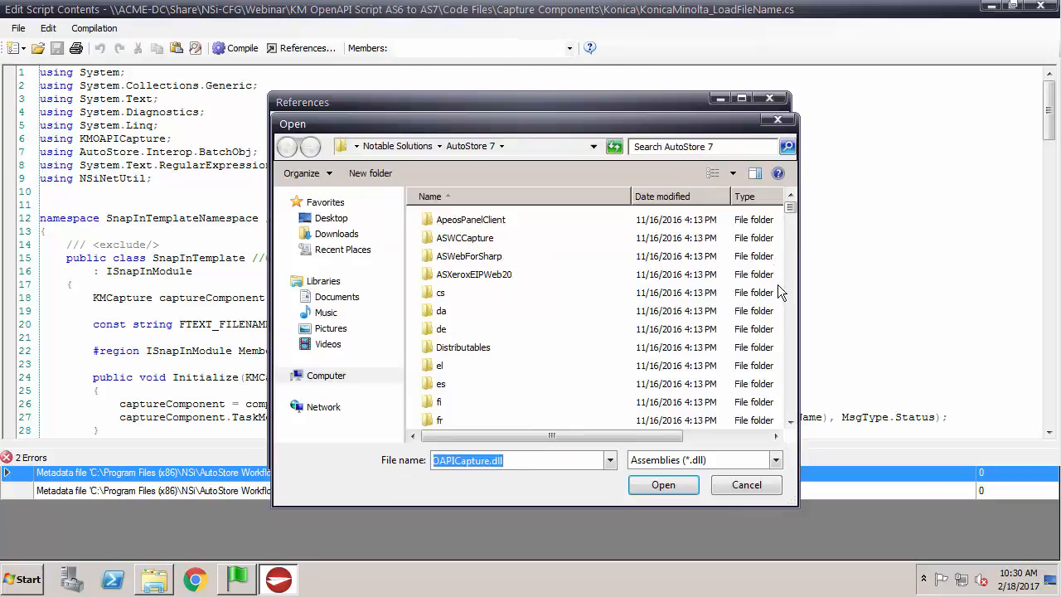
click(534, 274)
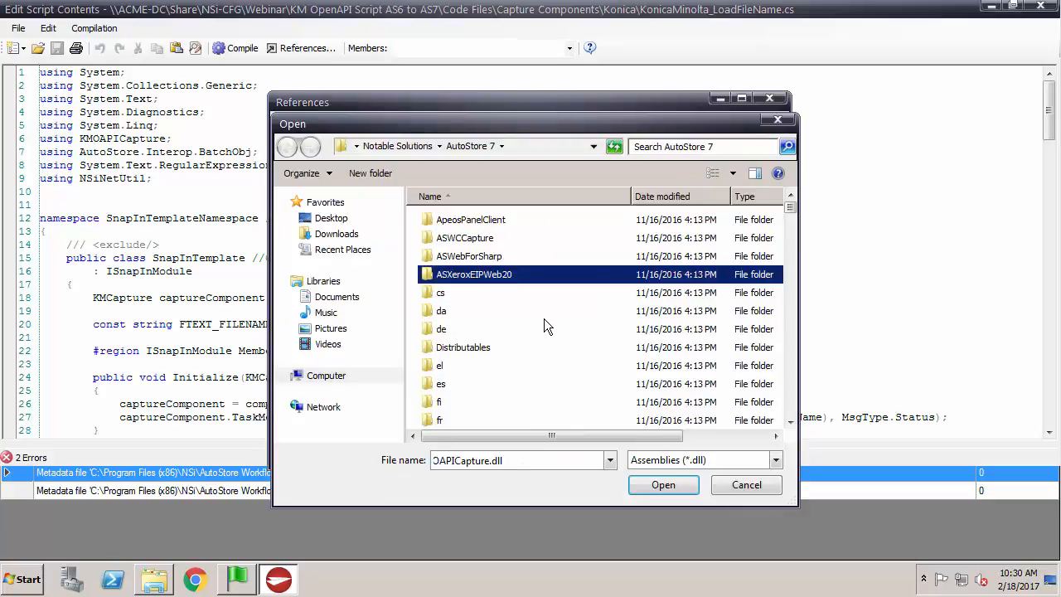
key(n)
key(n)
key(n)
key(n)
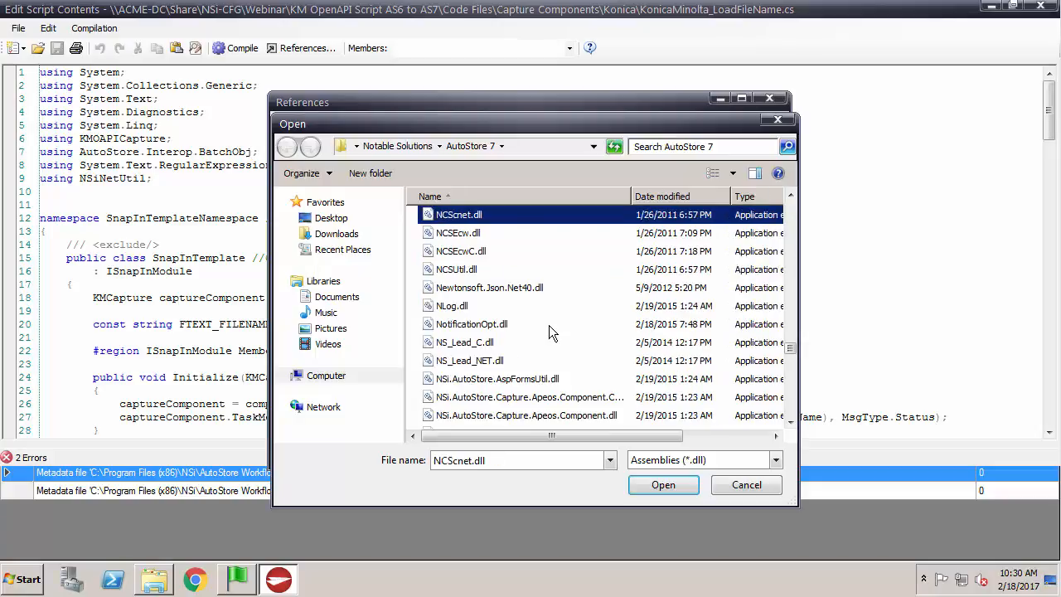
scroll(549, 325, down, 6)
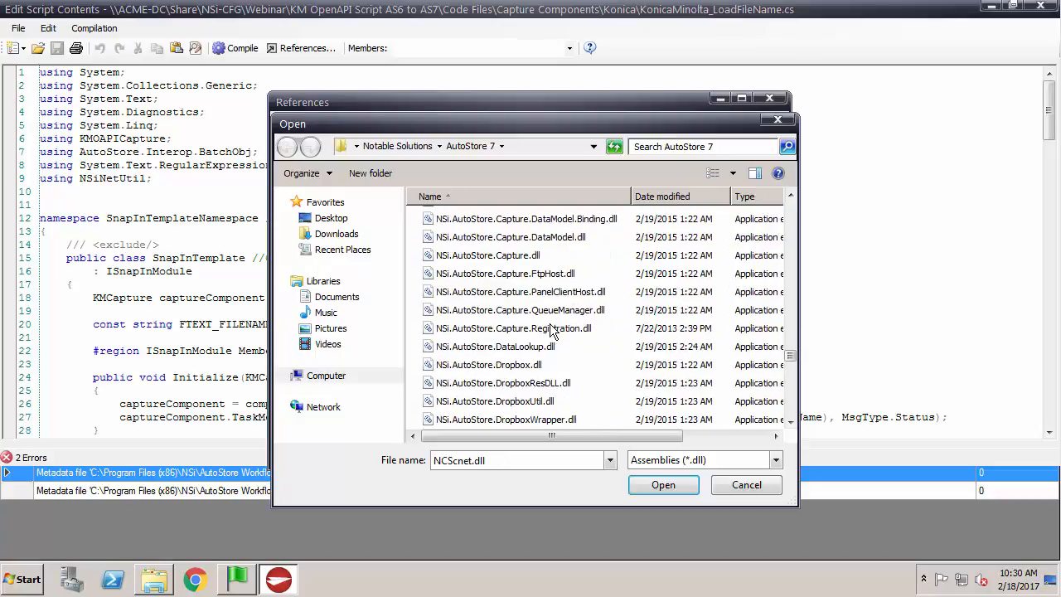
scroll(549, 323, down, 8)
scroll(549, 323, up, 1)
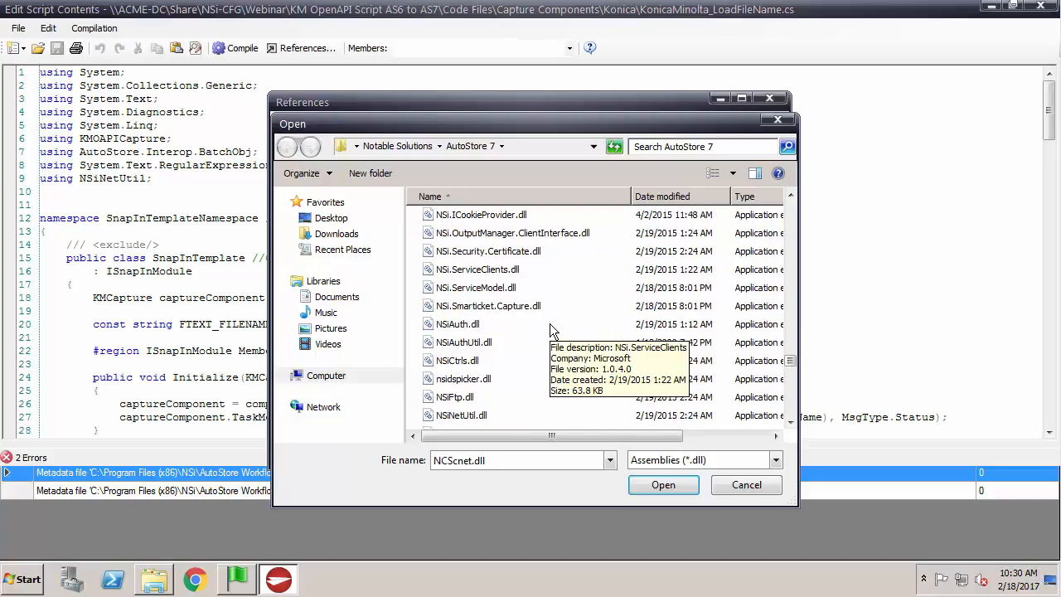
scroll(549, 323, down, 3)
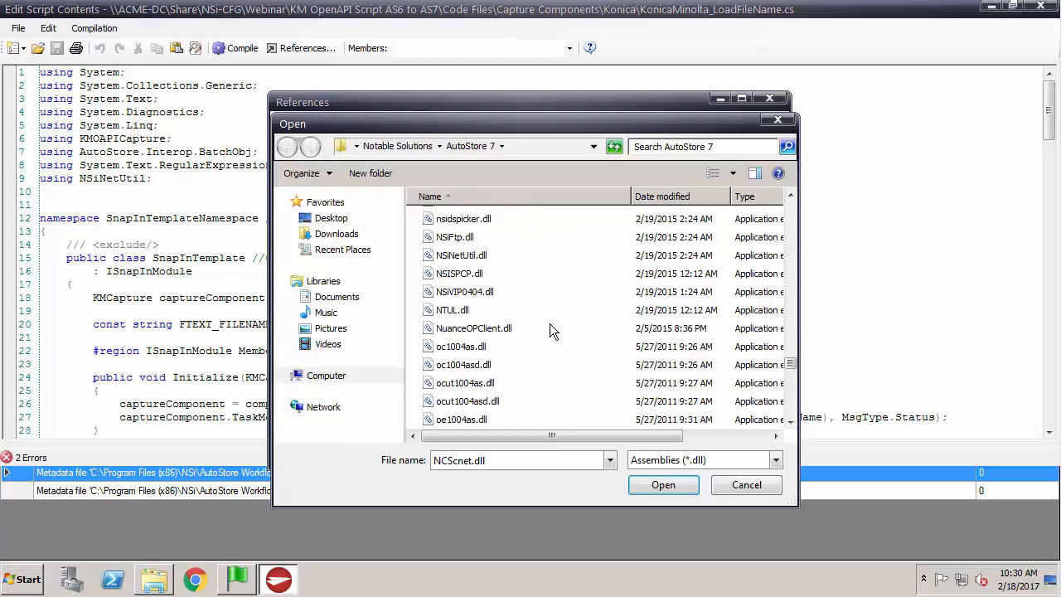
click(447, 255)
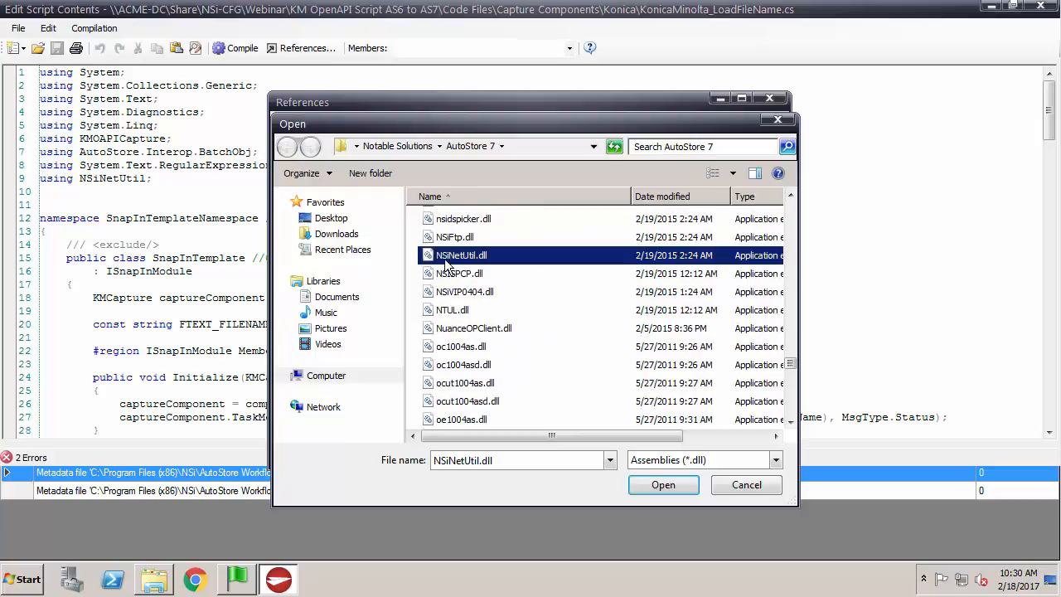
click(652, 485)
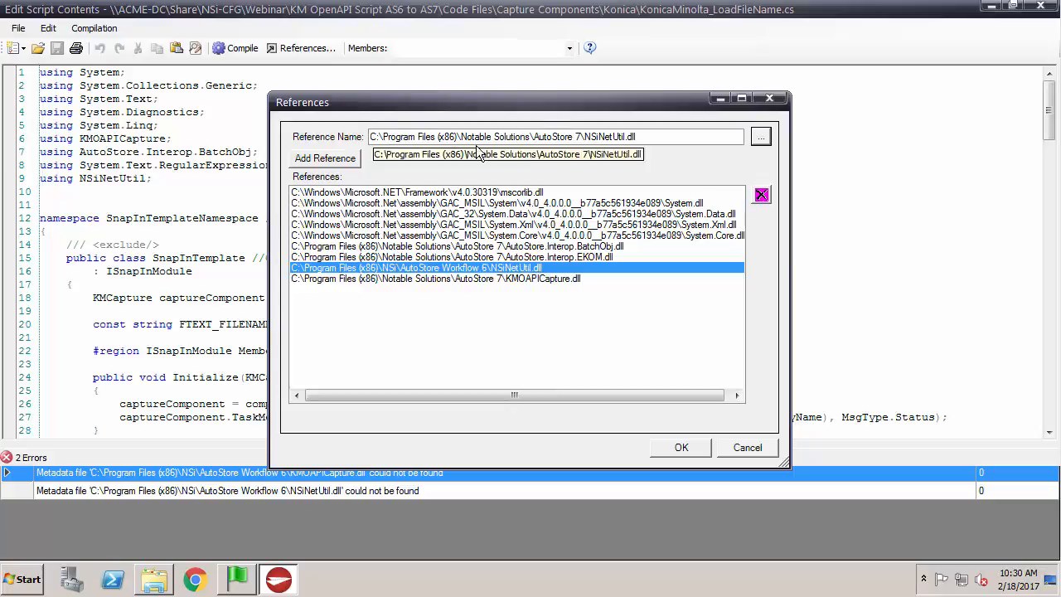
Copy the full AutoStore 7 path of NSiNetUtil.dll from the reference name
drag(653, 137, 370, 138)
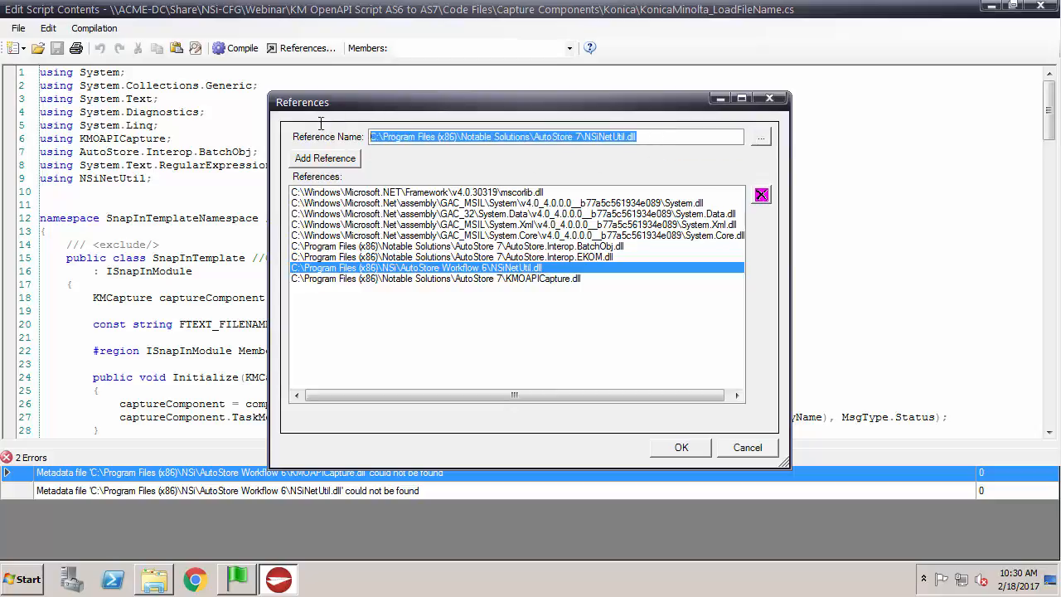
right_click(444, 136)
click(491, 189)
Replace the AutoStore Workflow 6 NSiNetUtil.dll reference with C:\Program Files (x86)\Notable Solutions\AutoStore 7\NSiNetUtil.dll and accept the reference list
click(464, 270)
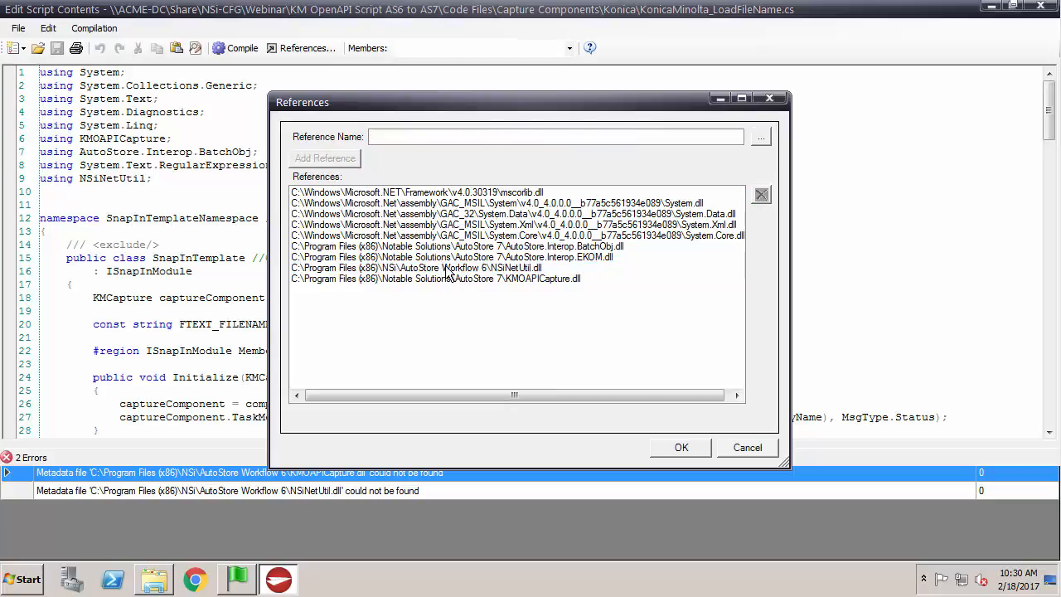
click(446, 269)
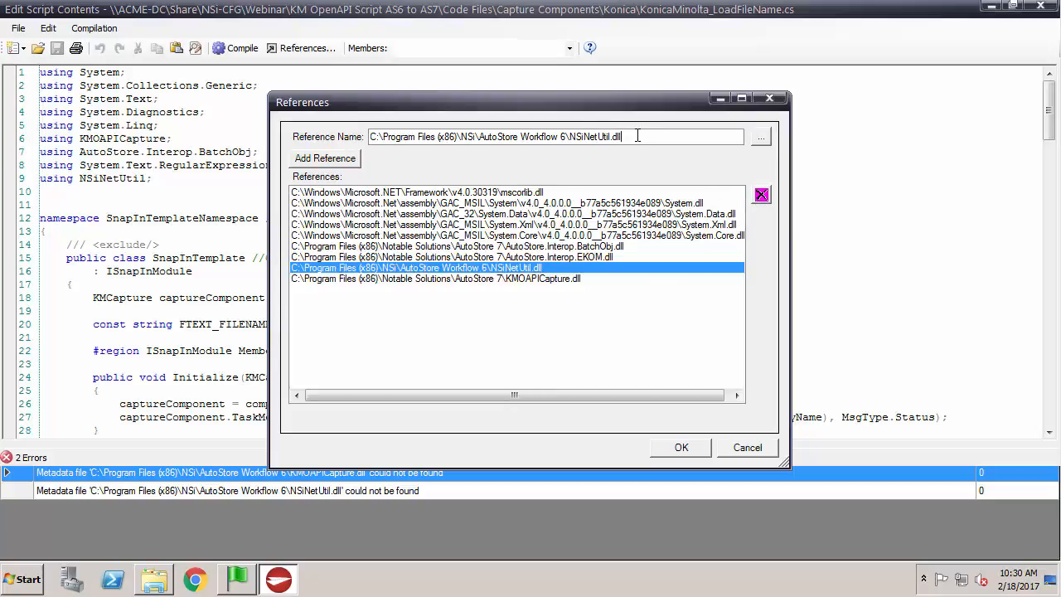
drag(634, 137, 329, 135)
click(445, 270)
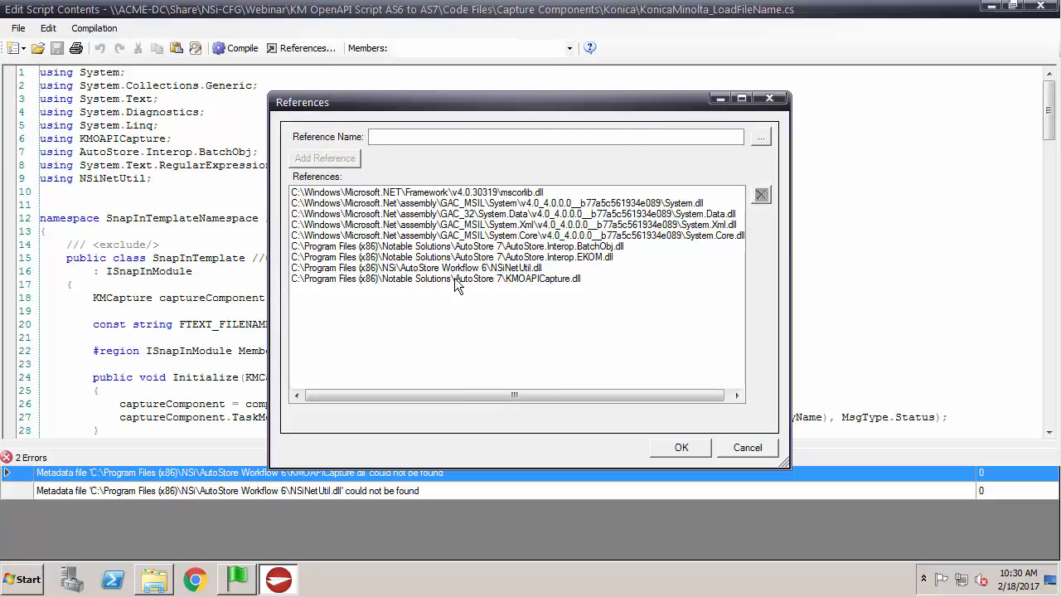
click(454, 270)
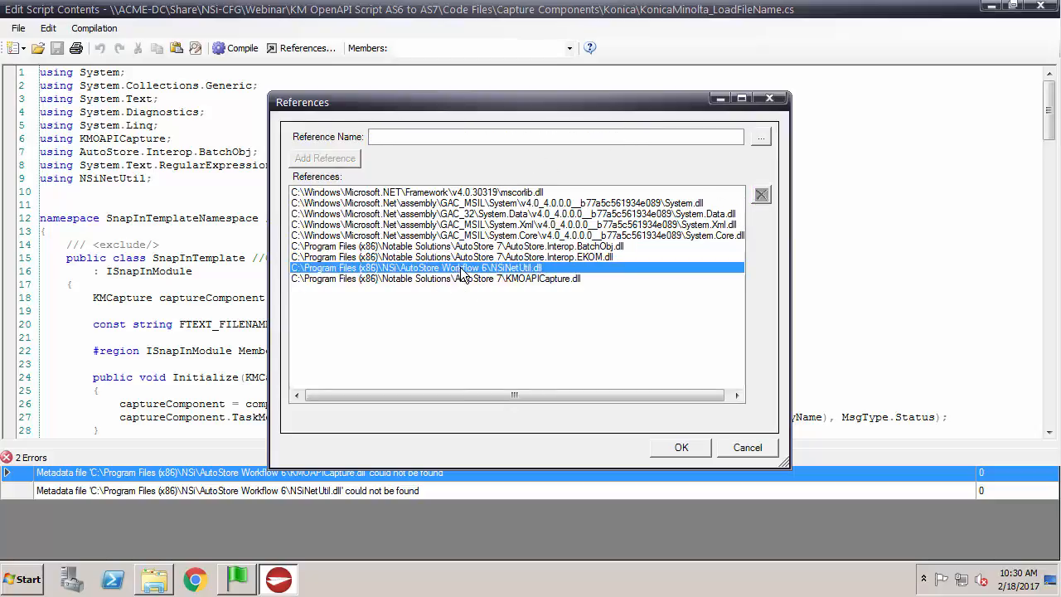
click(761, 194)
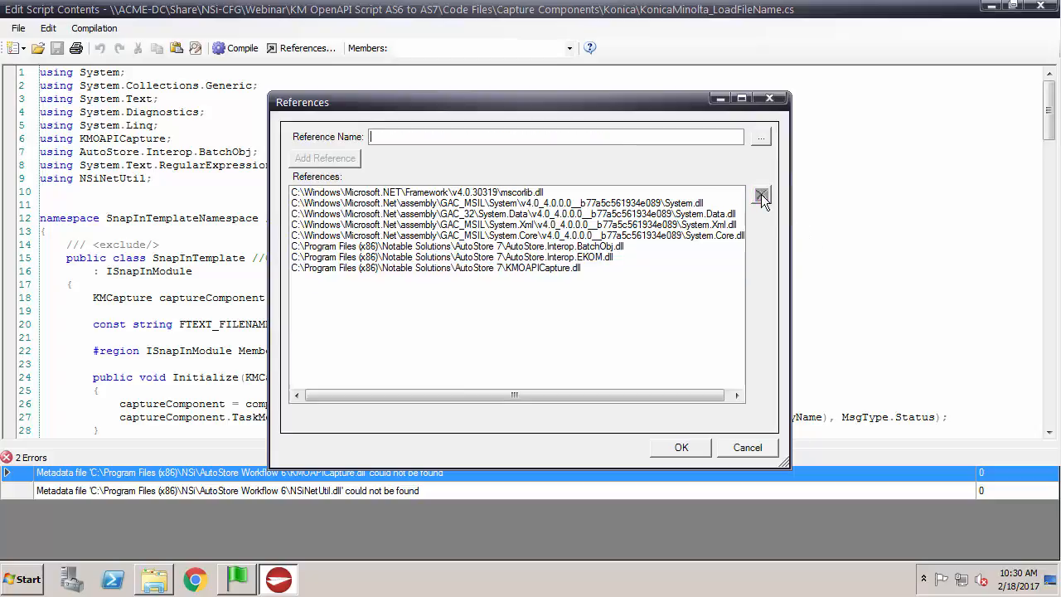
right_click(525, 135)
click(566, 204)
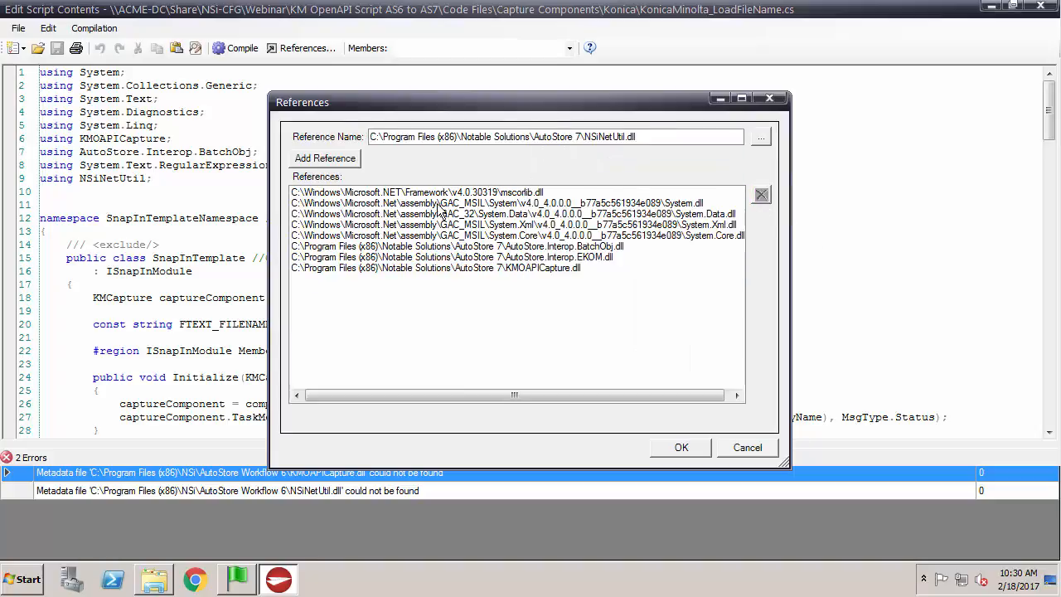
click(338, 165)
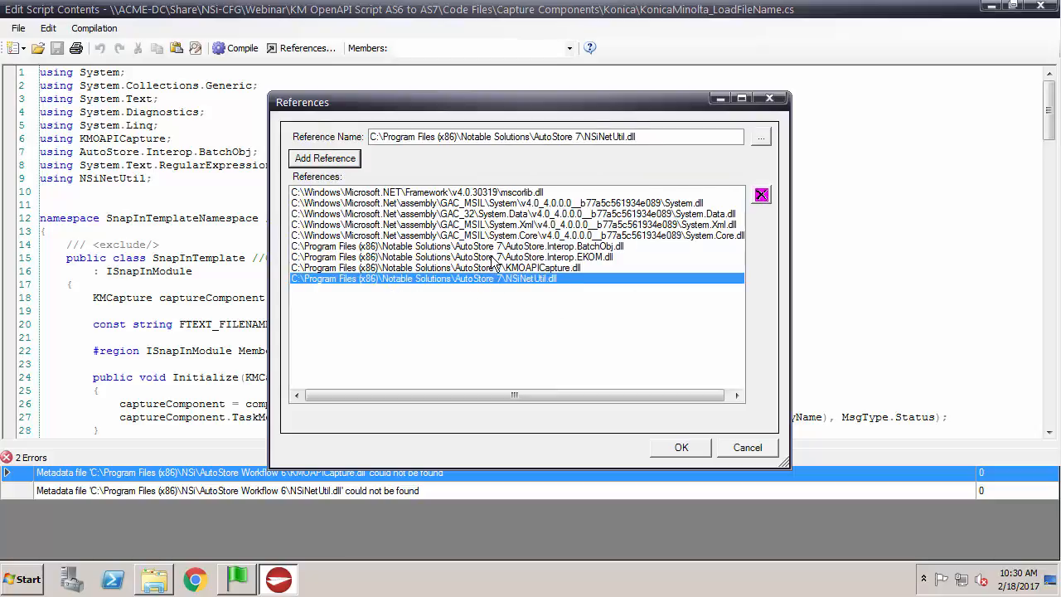
click(677, 448)
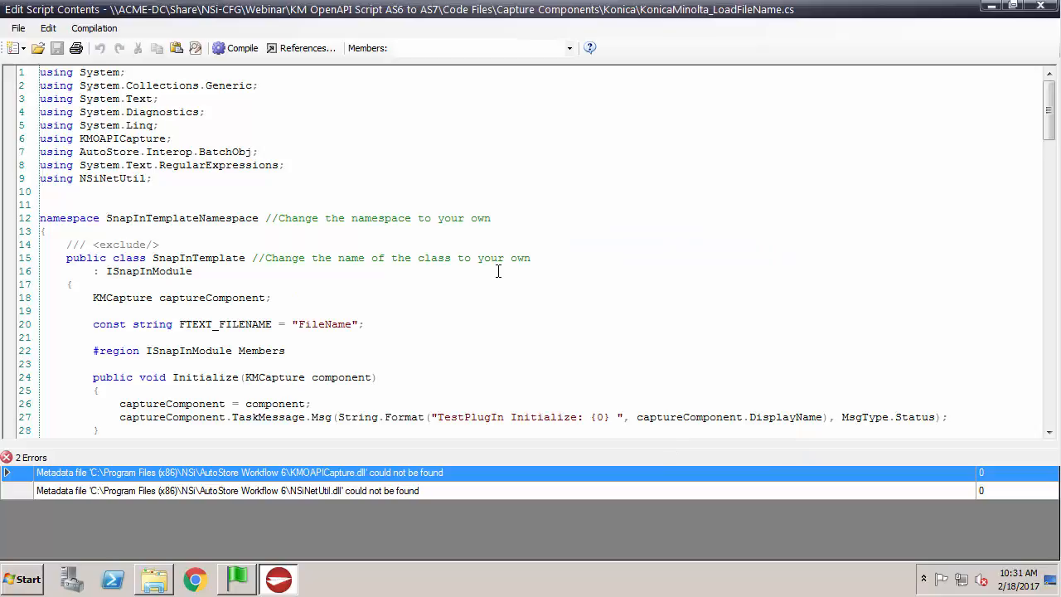
Compile the KonicaMinolta_LoadFileName.cs snap-in script and review its DLL reference list
click(237, 48)
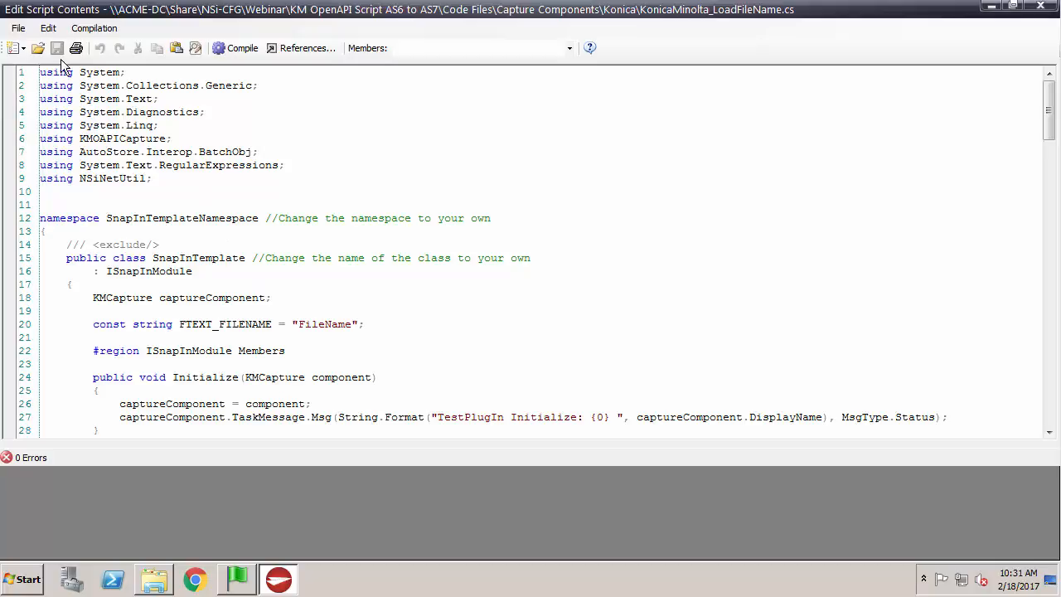
click(300, 49)
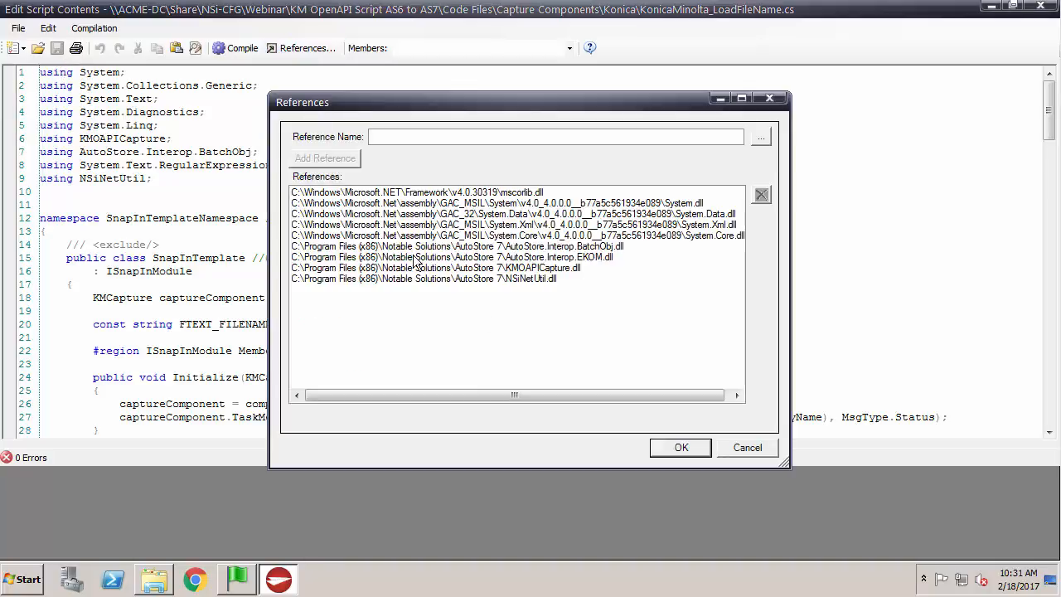
click(681, 448)
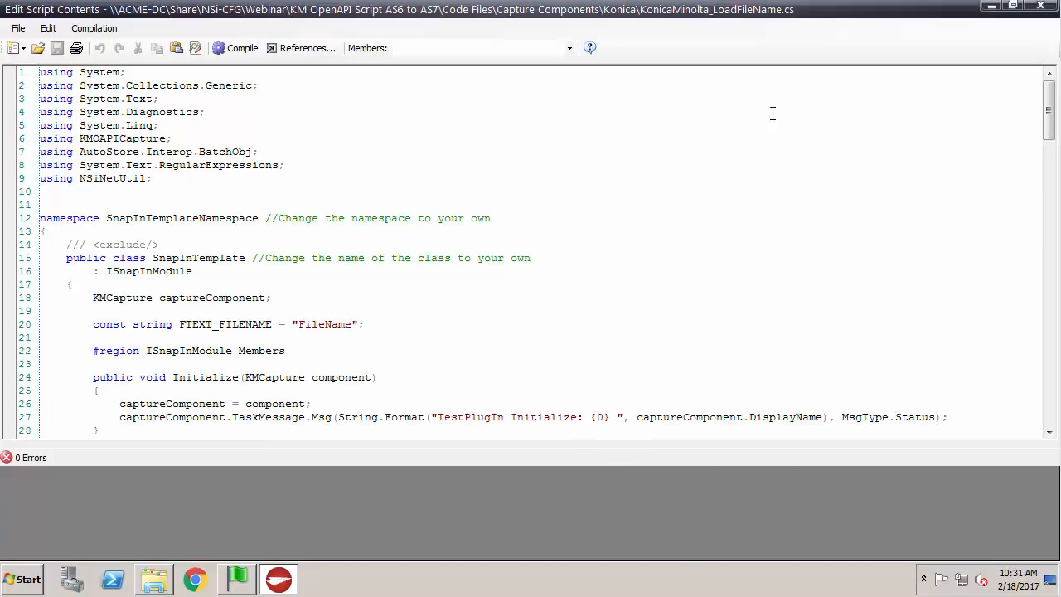
Close the script editor and accept the Send to Output form settings
click(1042, 10)
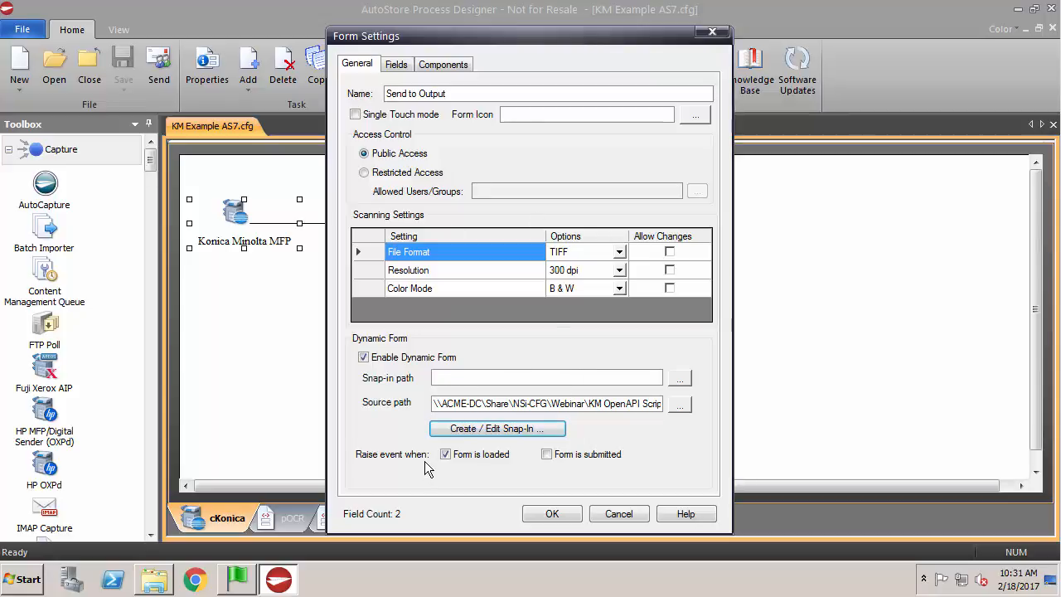
click(552, 515)
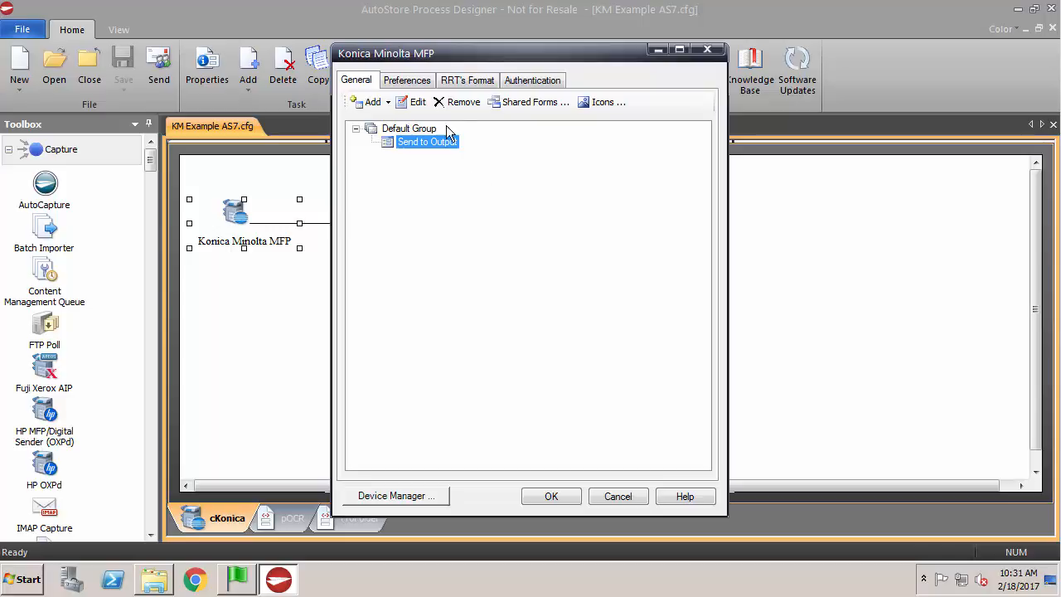
Set the Konica Minolta MFP component's server address to 192.168.254.231 in its preferences
click(406, 83)
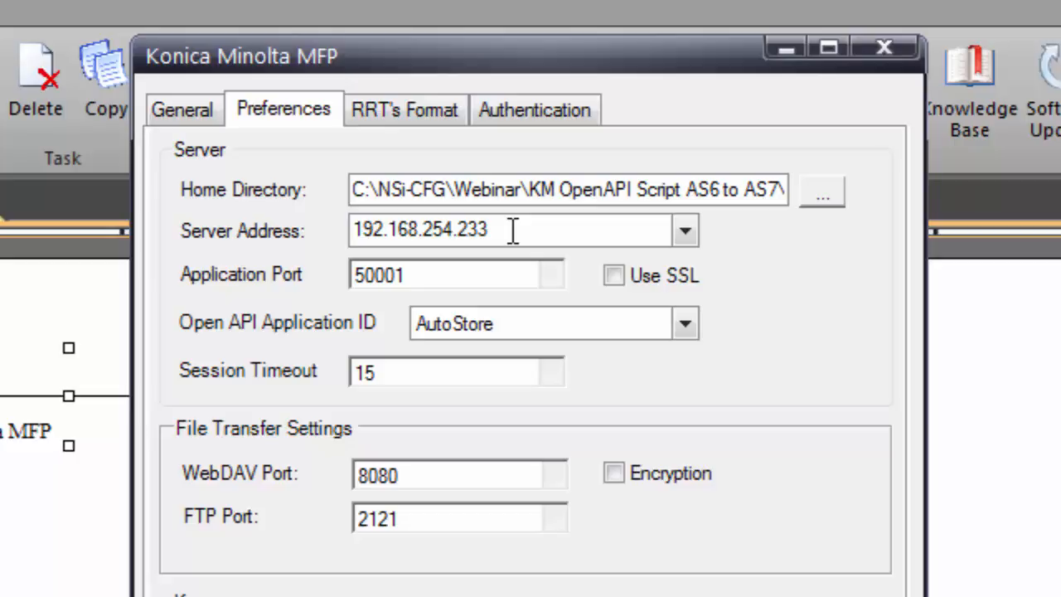
click(684, 232)
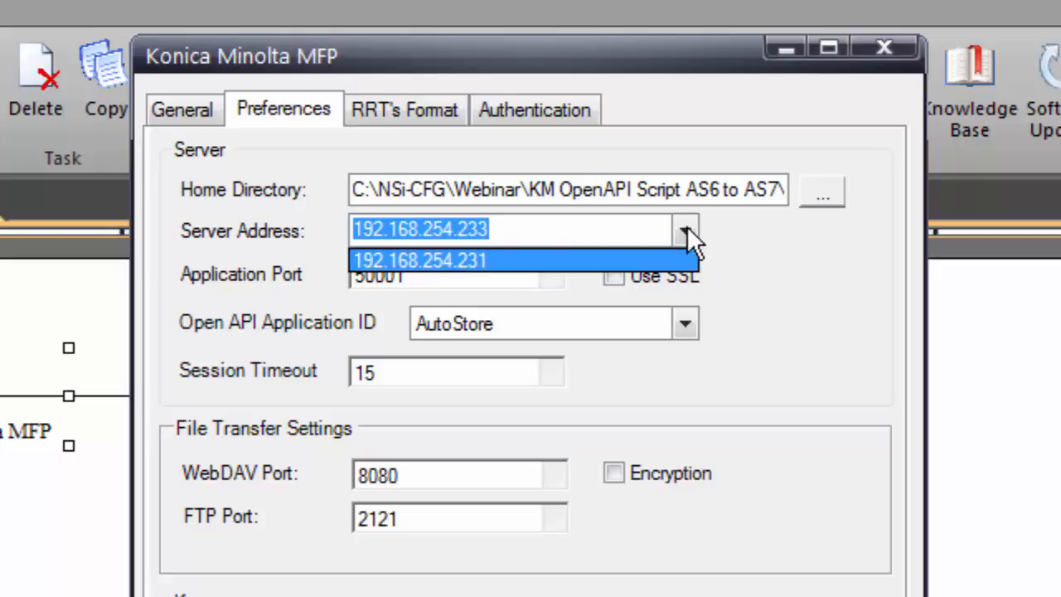
click(461, 260)
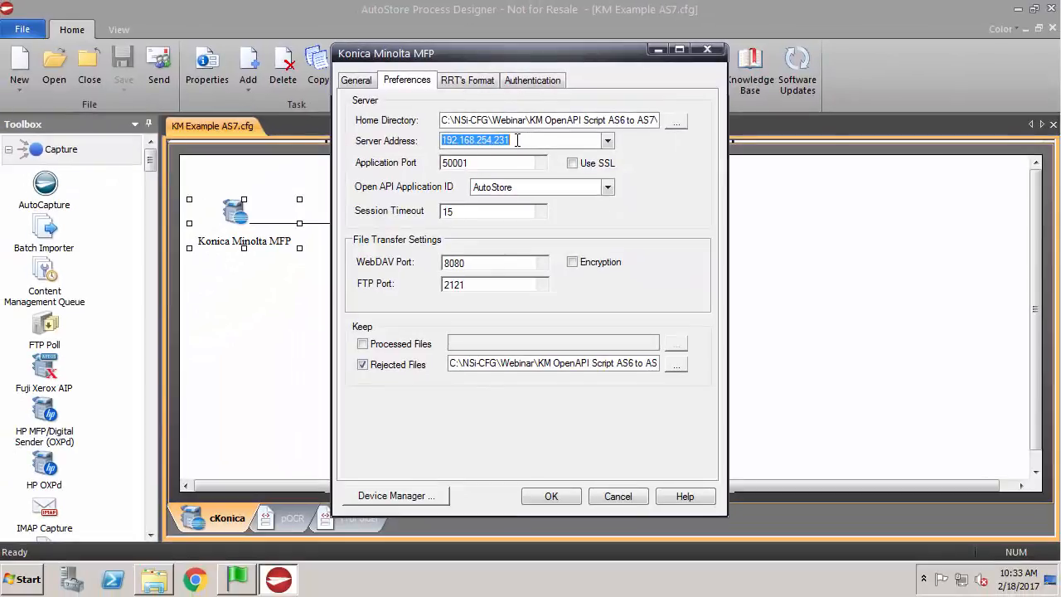
Edit the Default Group settings and set the AutoStore button text on the MFP to AS7
click(361, 86)
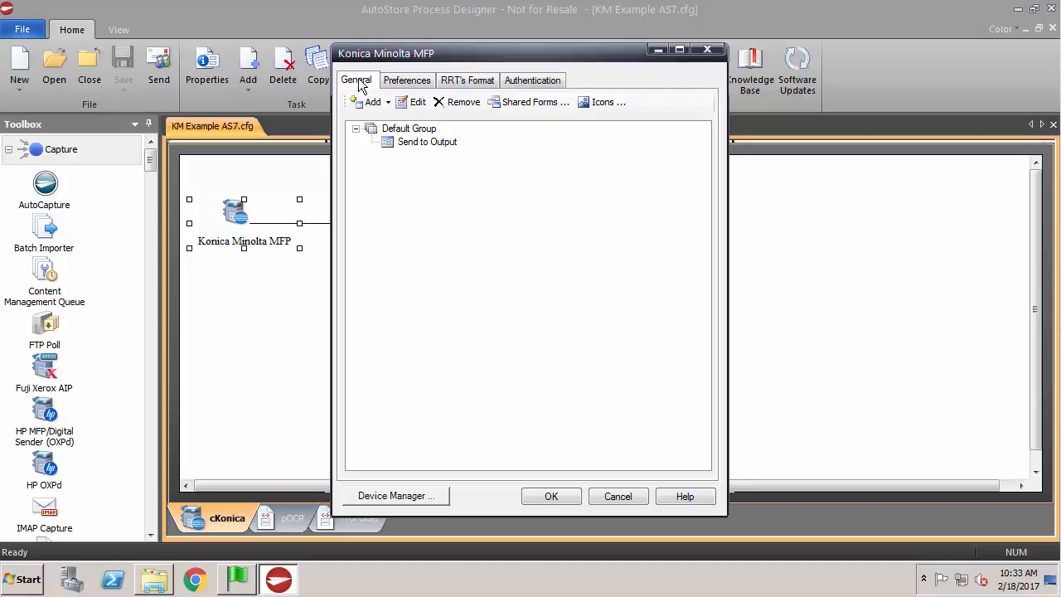
click(406, 131)
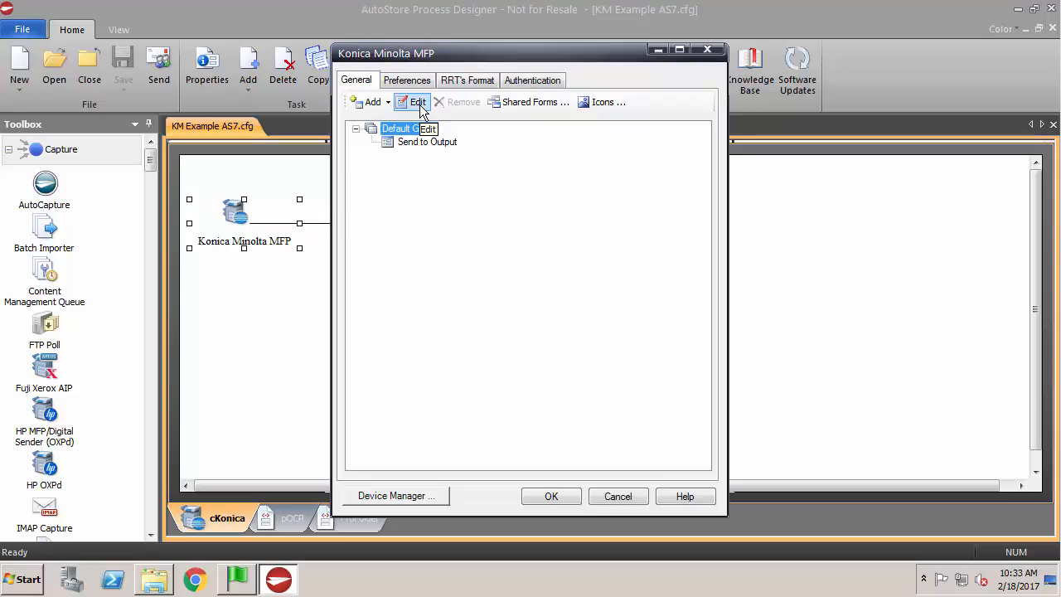
click(420, 106)
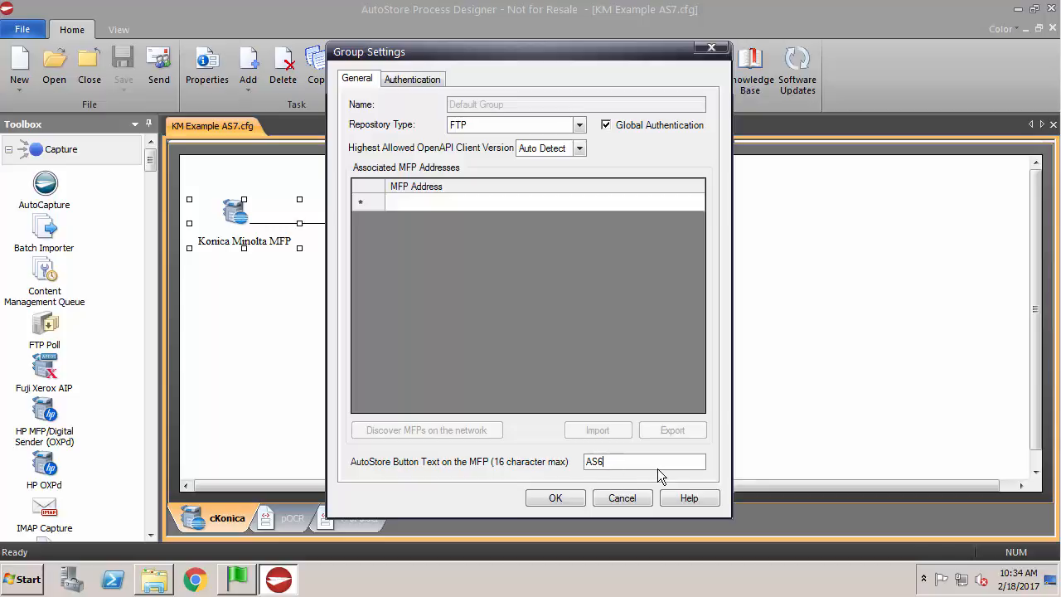
key(BackSpace)
text(7)
Try AutoStore and Scanning as alternative button texts for the Default Group
double_click(657, 468)
text(AutoStore)
double_click(657, 468)
text(Scanning)
key(BackSpace)
key(BackSpace)
key(BackSpace)
key(BackSpace)
Enter AS7 as the MFP button text and accept the group and Konica Minolta MFP settings
double_click(657, 469)
text(AS7)
click(549, 496)
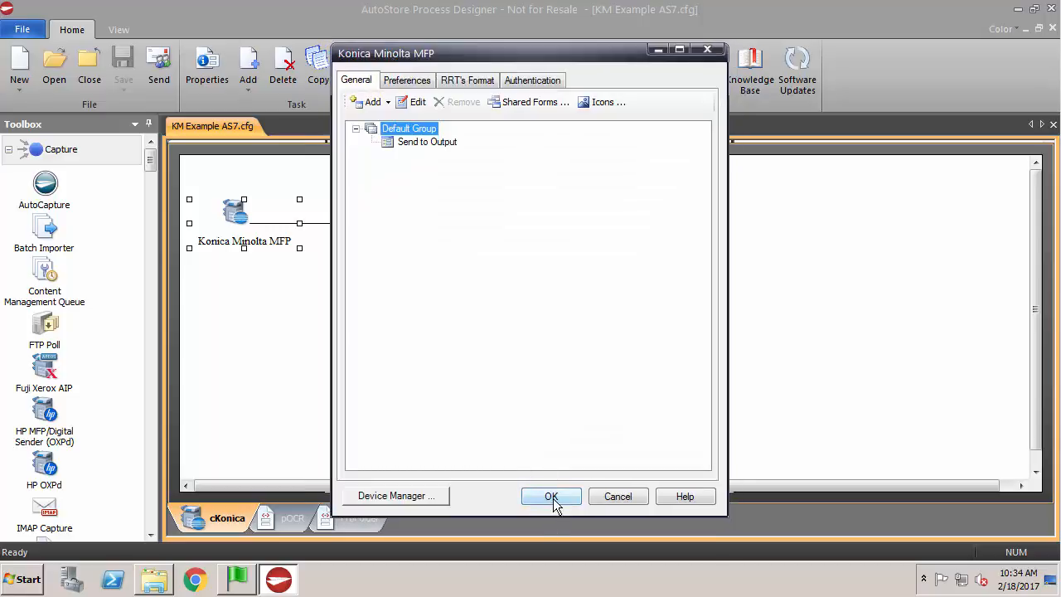
click(555, 499)
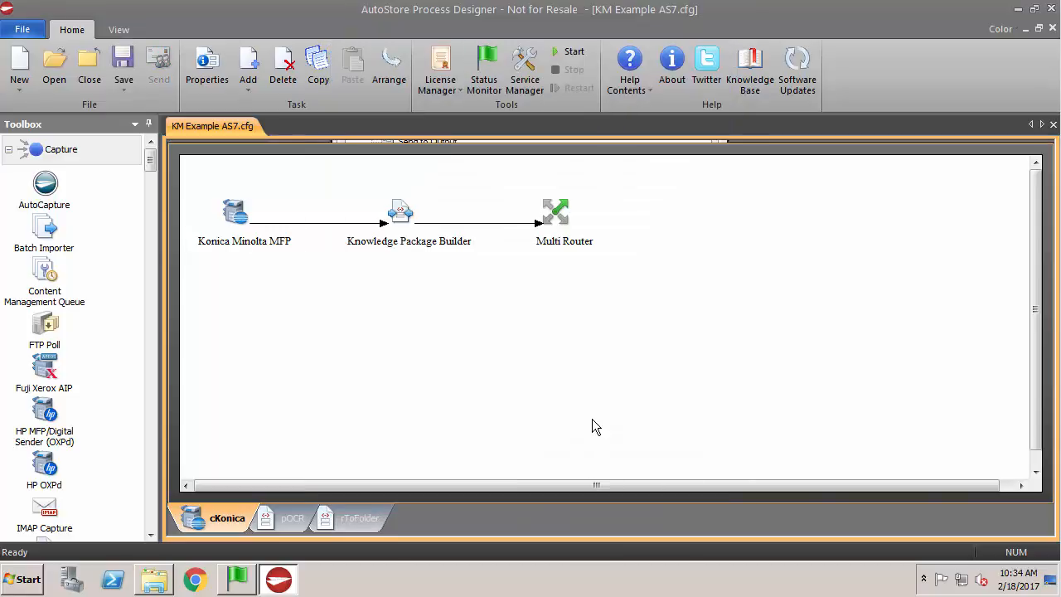